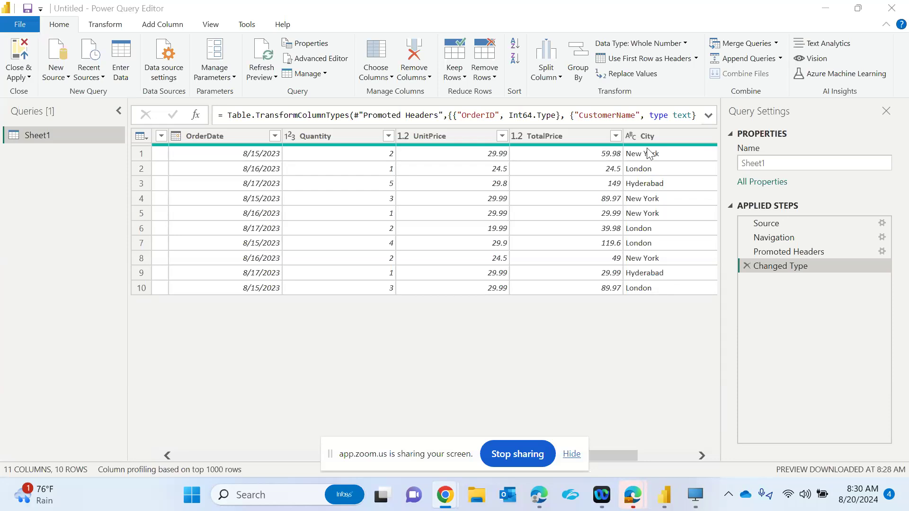
Start a basic Group By on Sheet1 and choose Country as the grouping column
click(576, 44)
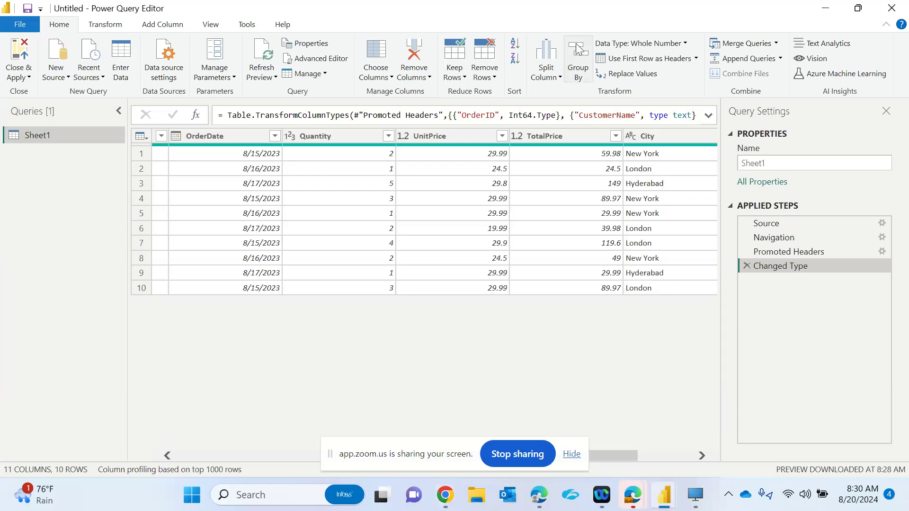
click(576, 44)
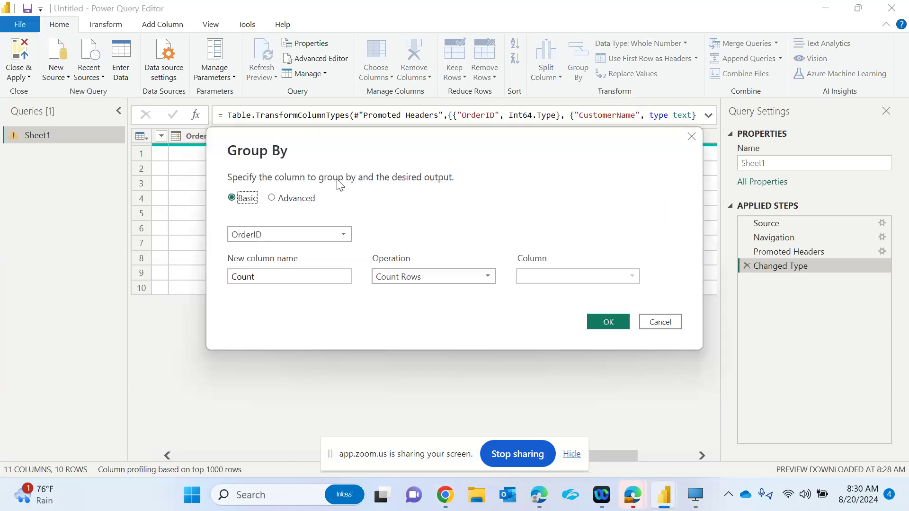
click(272, 242)
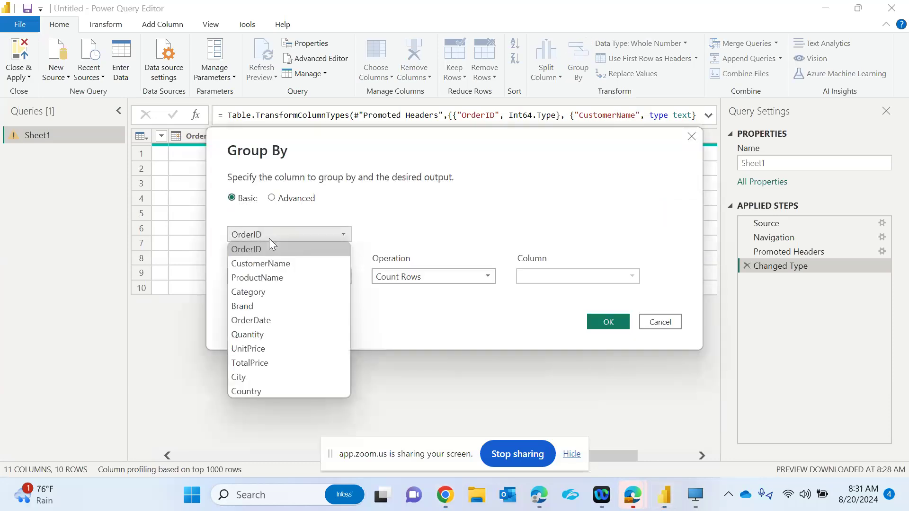
click(272, 244)
drag(436, 128, 431, 188)
click(314, 292)
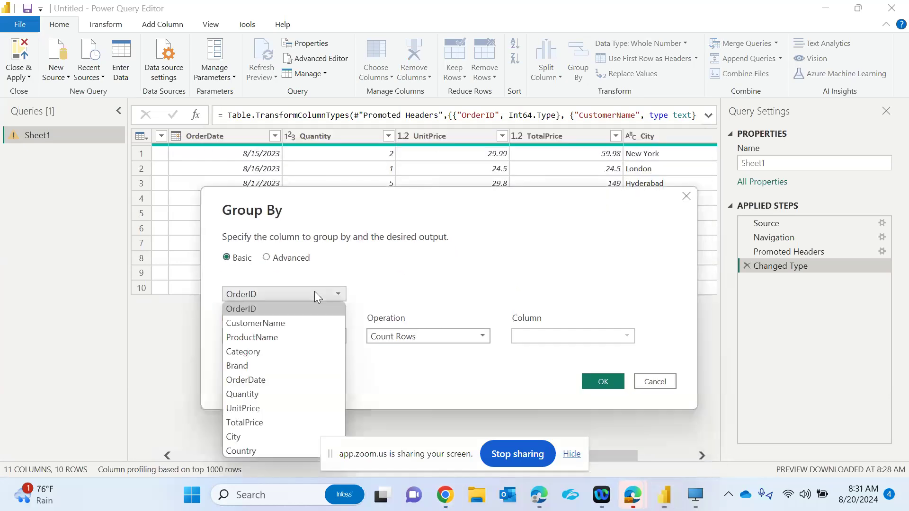
click(290, 436)
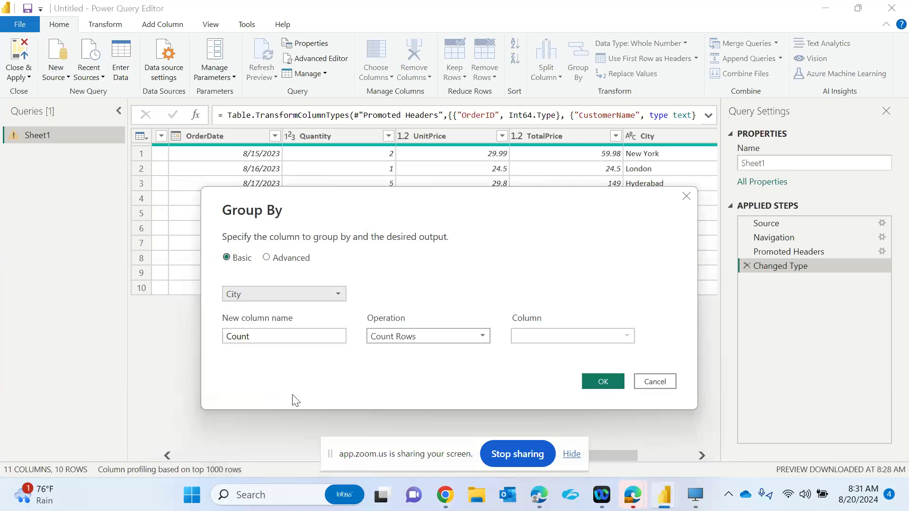
click(277, 295)
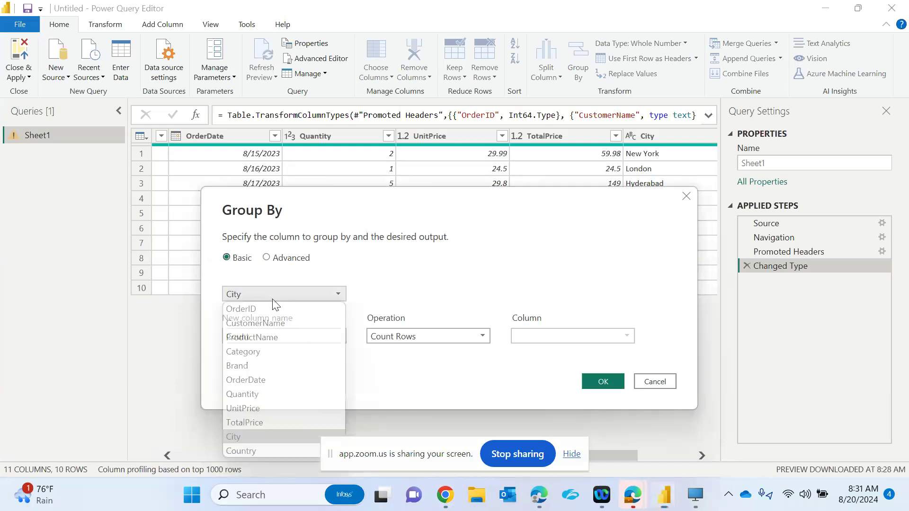
click(266, 449)
Name the new column totalsales_byCountry, define it as the Sum of TotalPrice, and apply the grouping
double_click(258, 337)
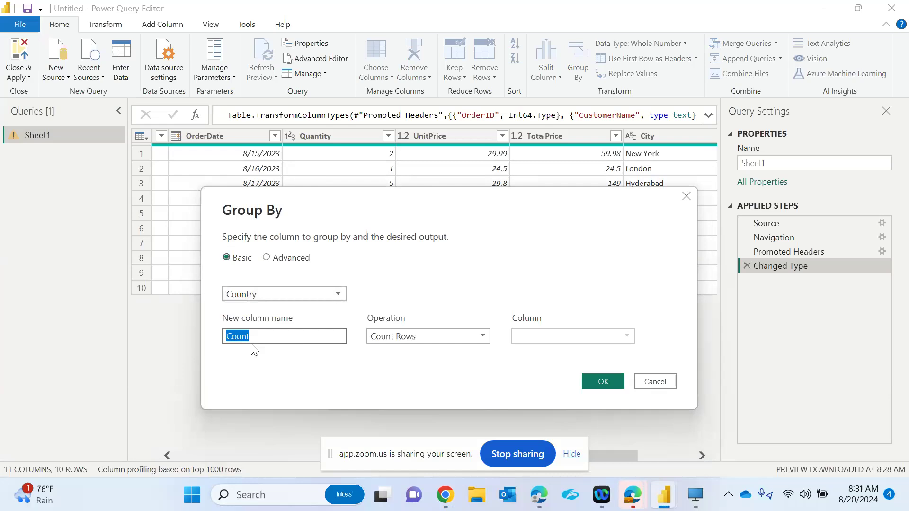
text(totalsales_byCountry)
key(Tab)
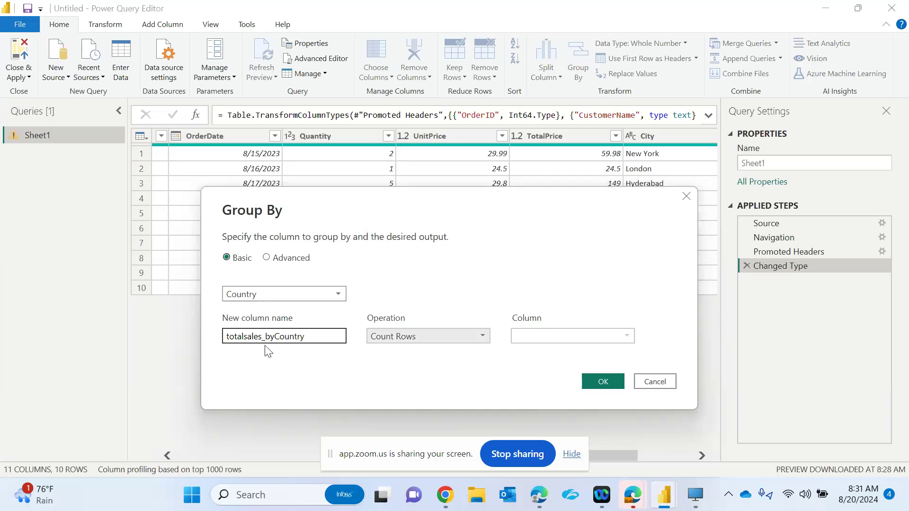
click(379, 337)
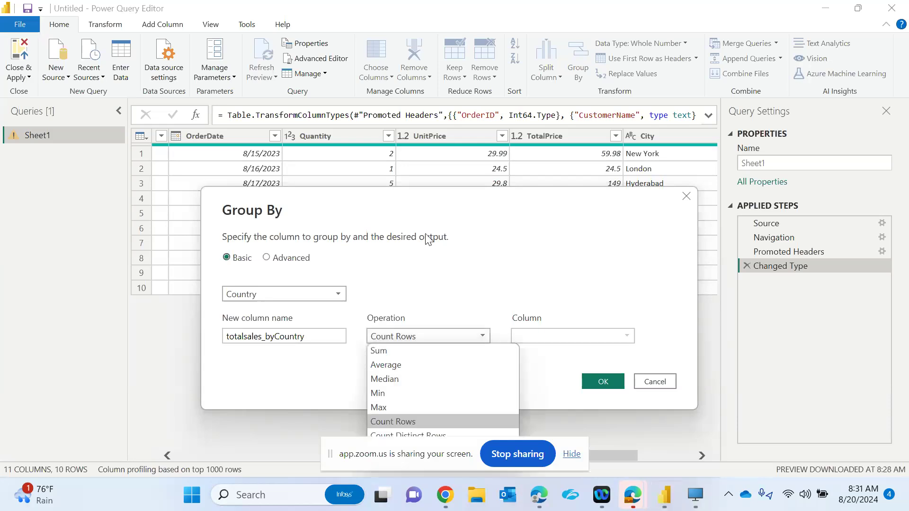
drag(428, 200, 420, 130)
click(444, 263)
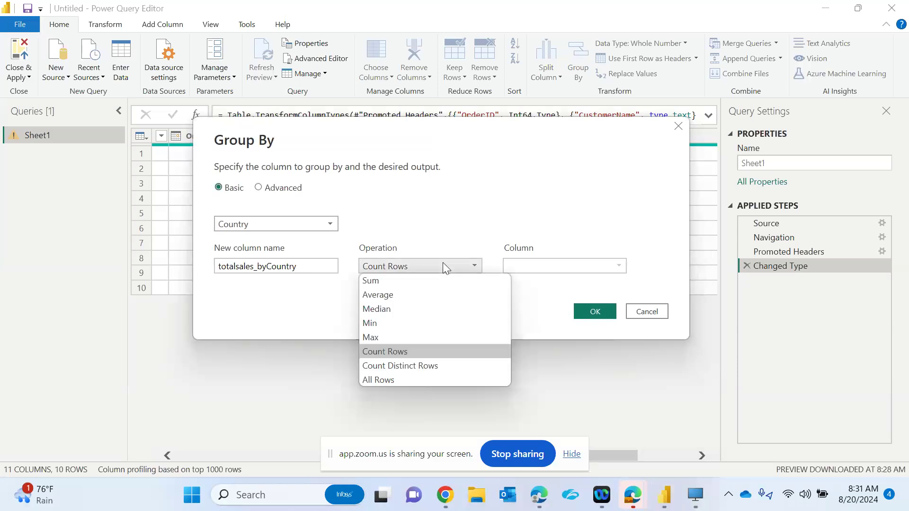
click(443, 283)
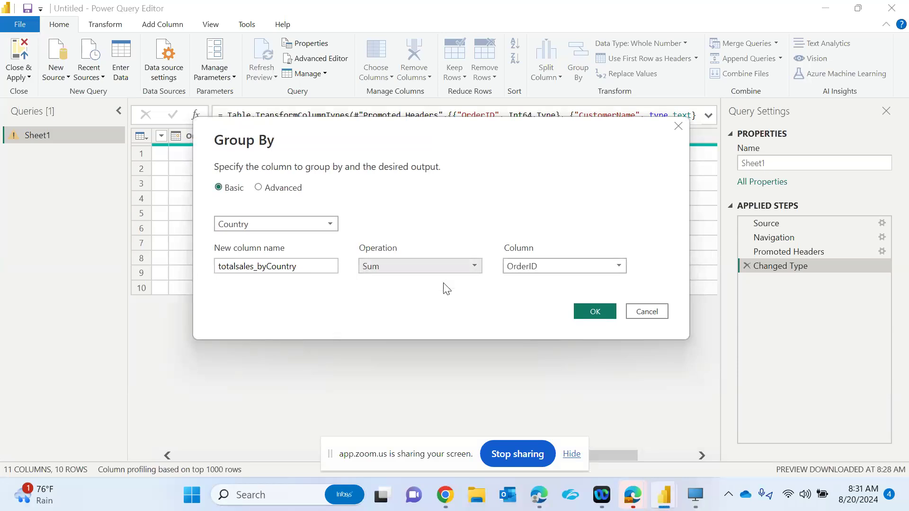
click(553, 272)
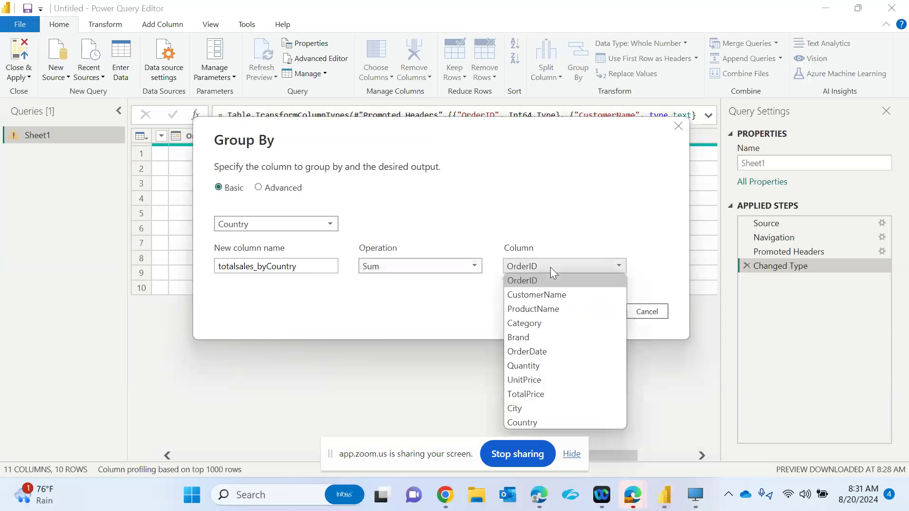
click(555, 389)
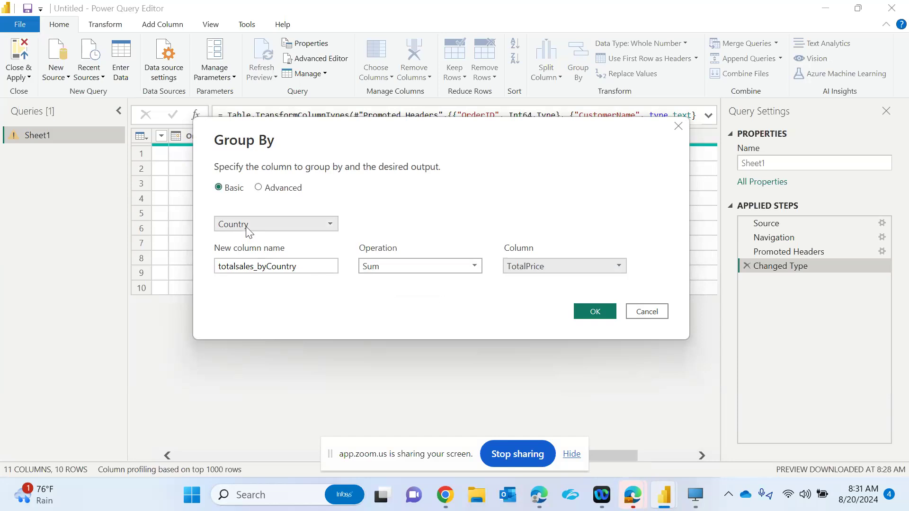
click(260, 261)
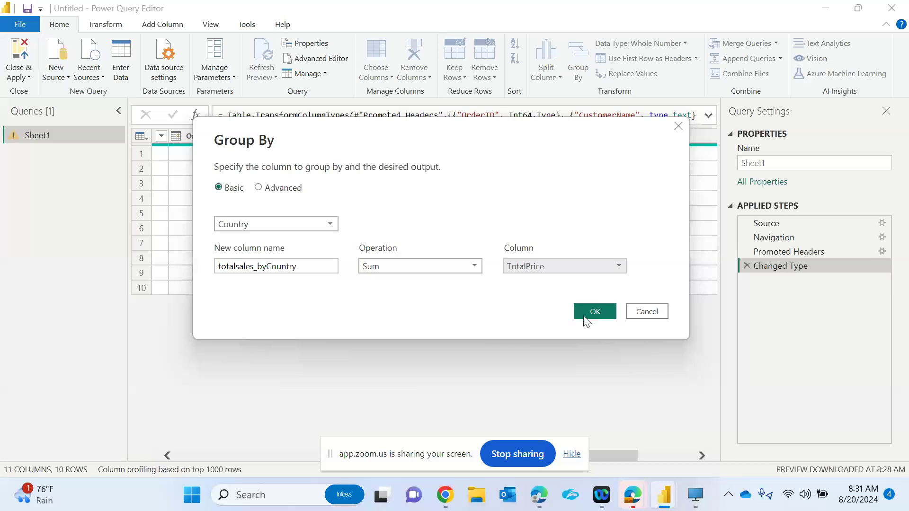
click(595, 312)
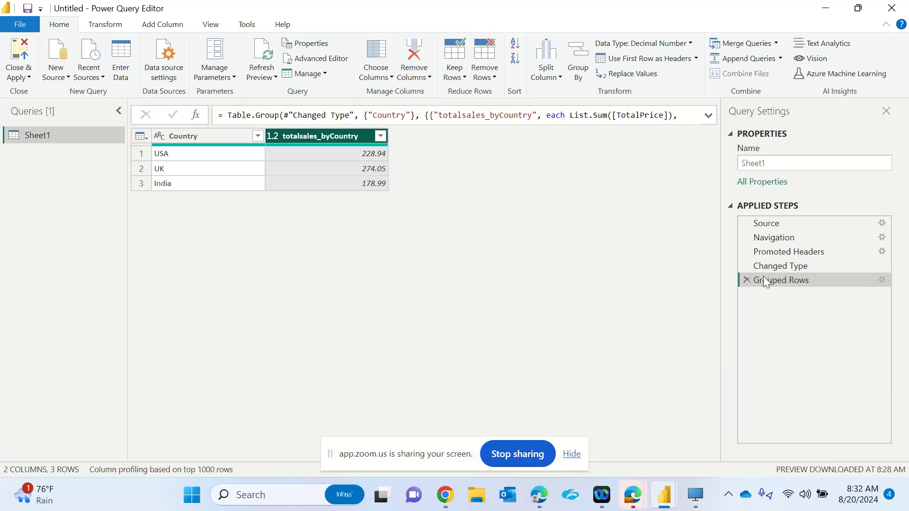
Delete the Grouped Rows step from Sheet1 and duplicate the query
click(744, 280)
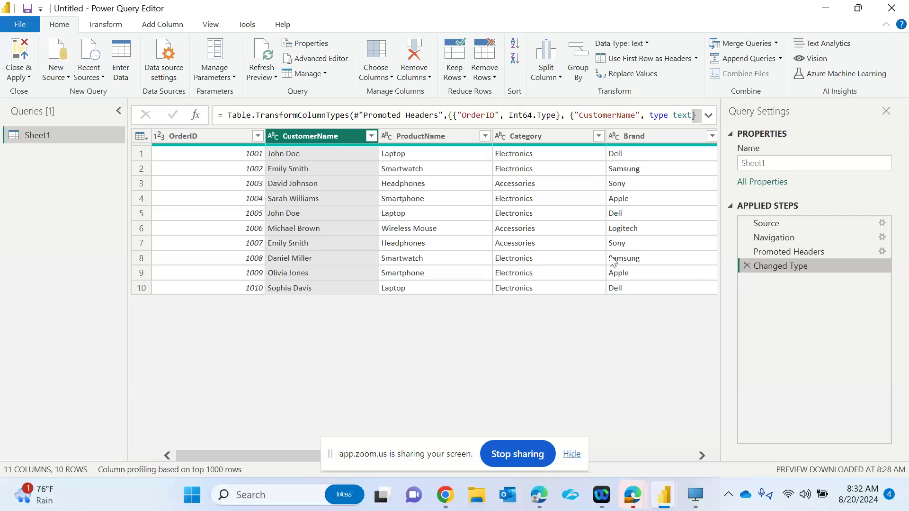
right_click(55, 140)
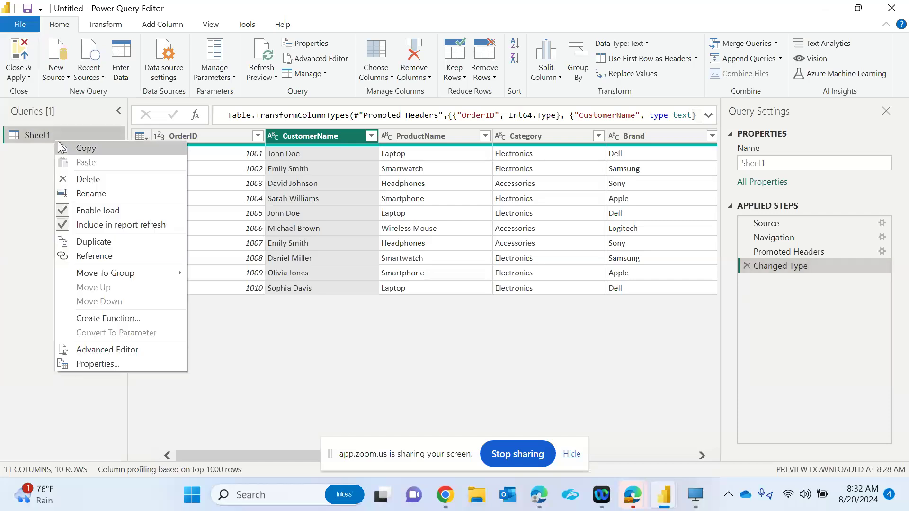
click(100, 243)
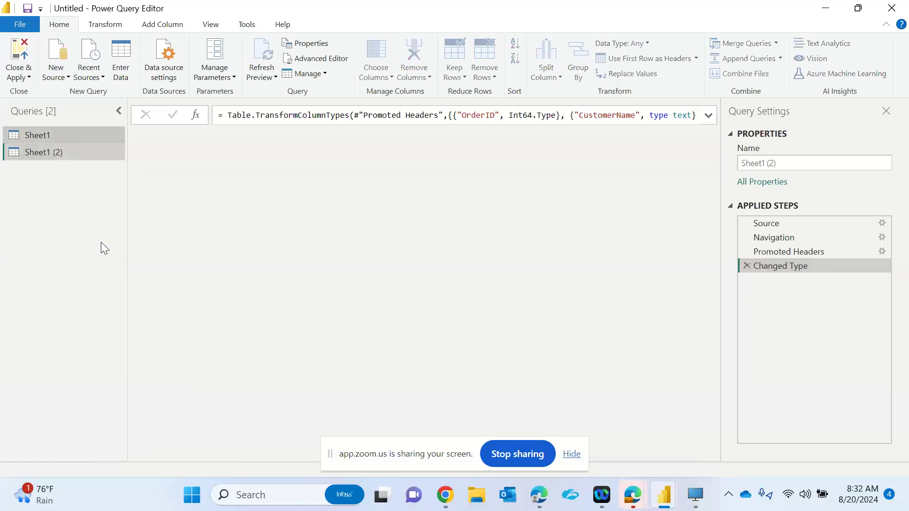
Start an advanced Group By on the duplicated query with Country as the first grouping column
click(579, 64)
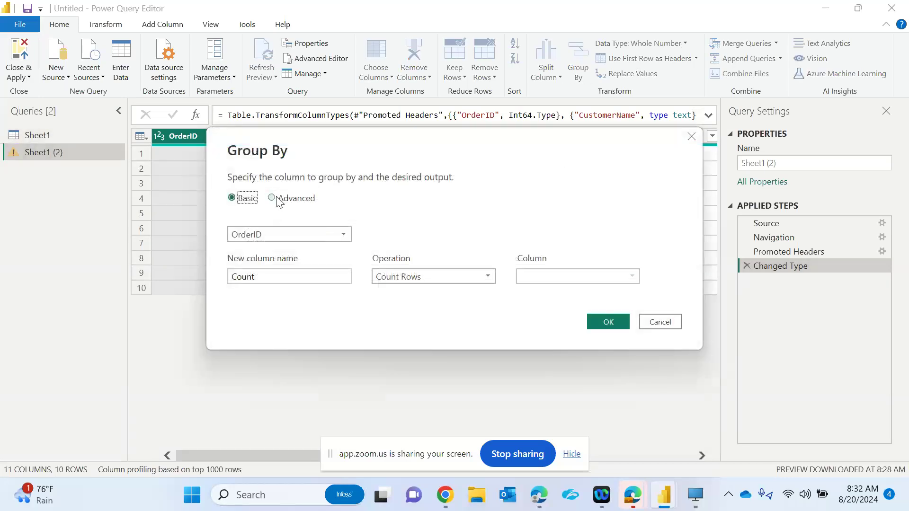
click(279, 200)
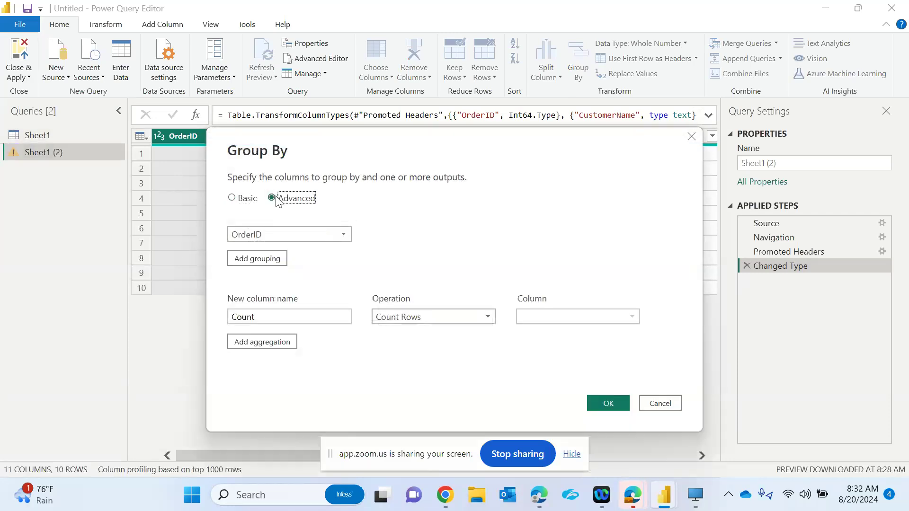
click(245, 199)
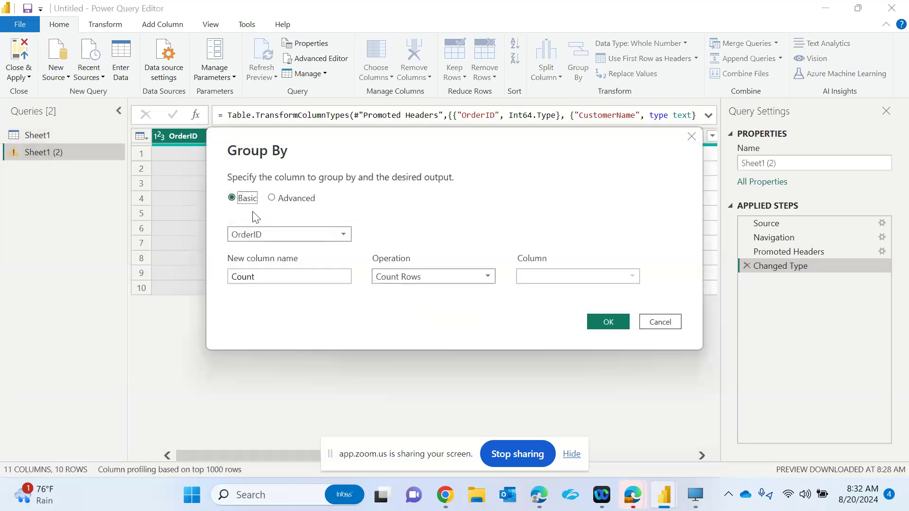
click(276, 199)
click(276, 233)
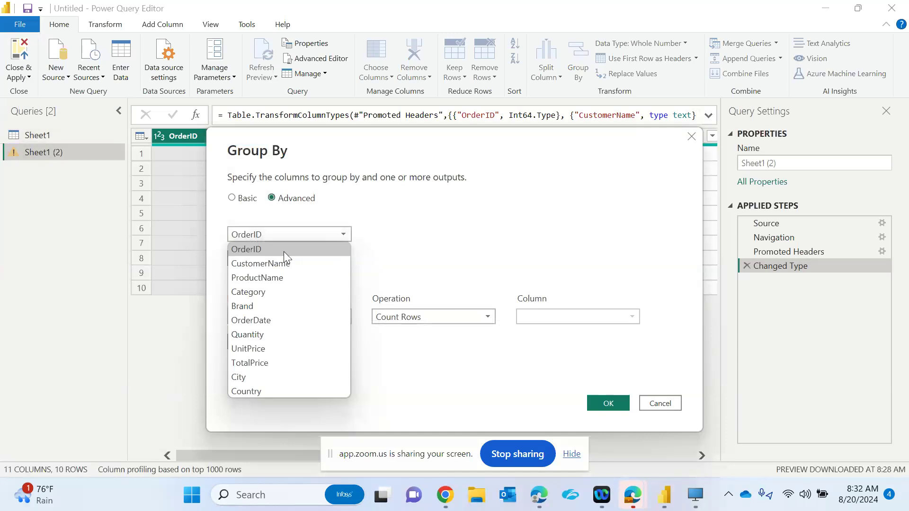
click(272, 391)
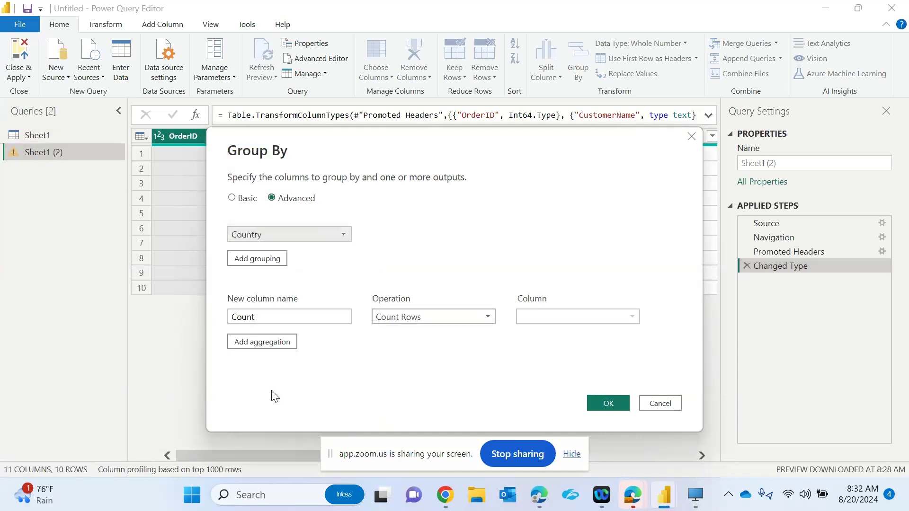
Name the aggregation column total_s_c and define it as the Sum of TotalPrice
double_click(270, 316)
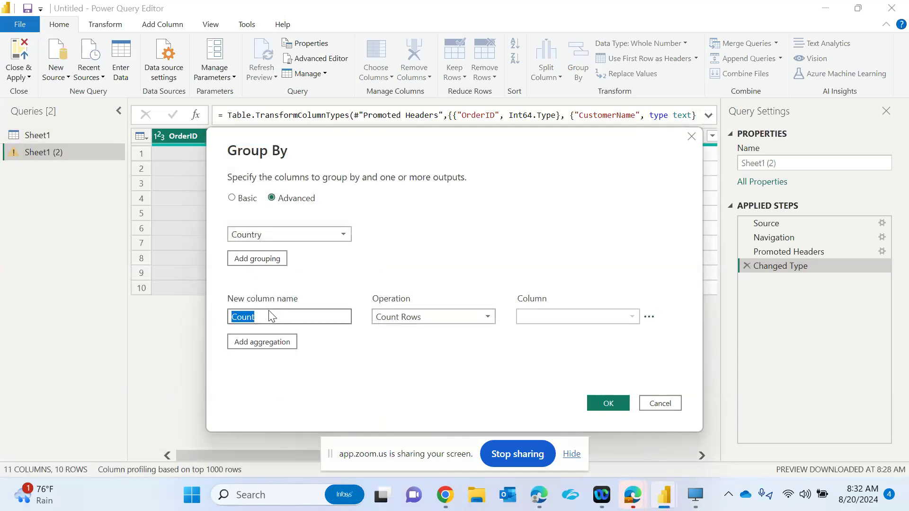
text(total_s_)
key(Tab)
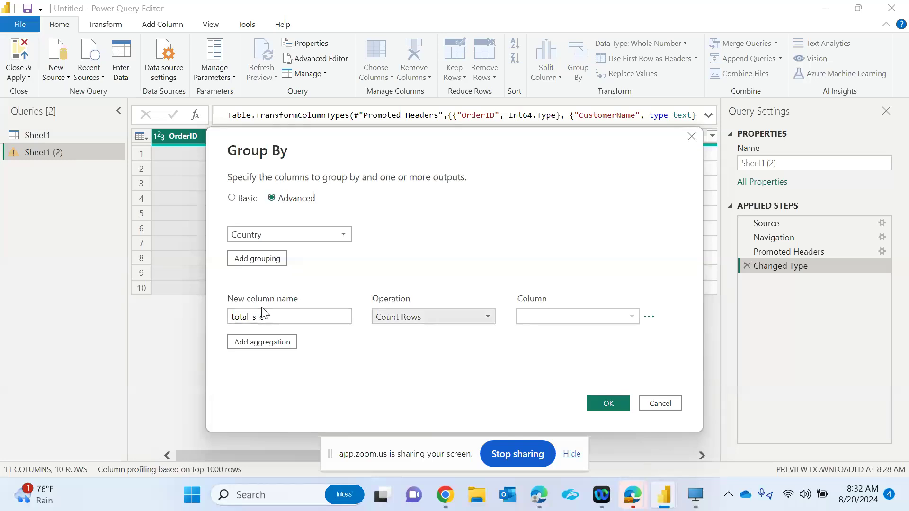
key(alt+Down)
key(Up)
key(Up)
key(Up)
key(Up)
key(Up)
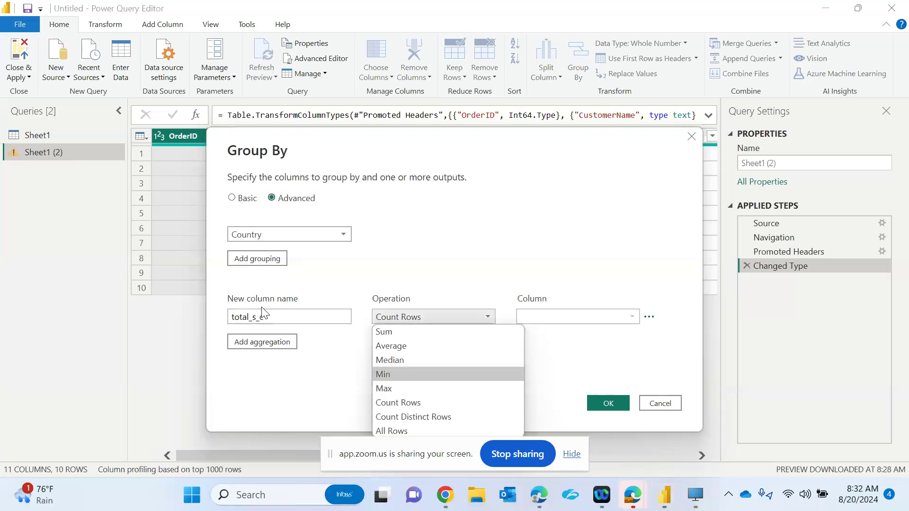
key(Return)
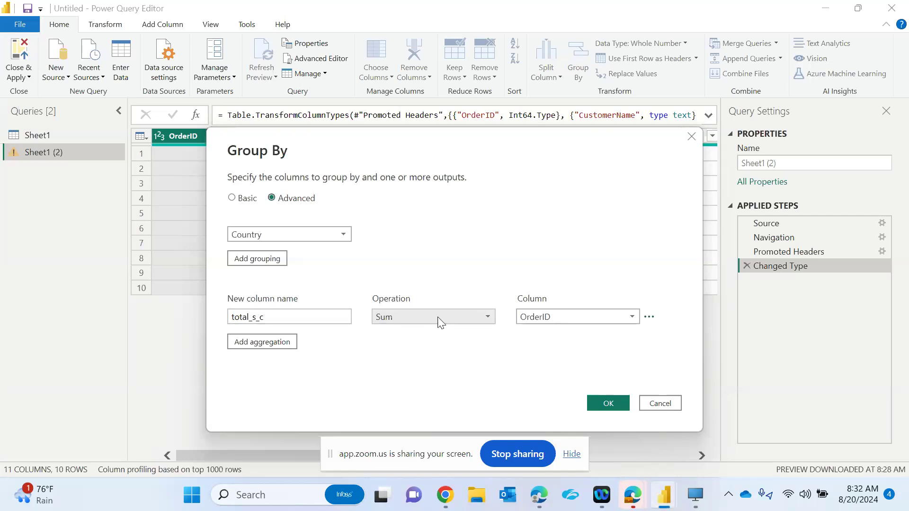
click(594, 323)
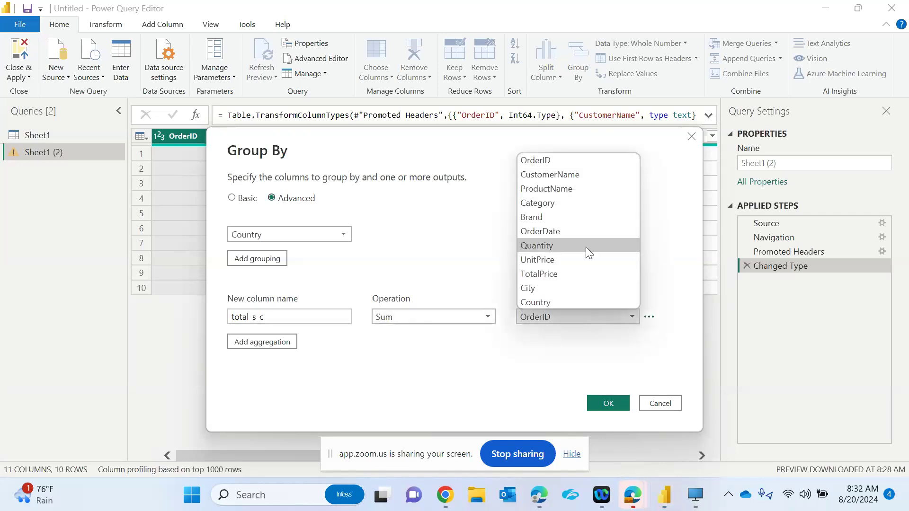
click(587, 280)
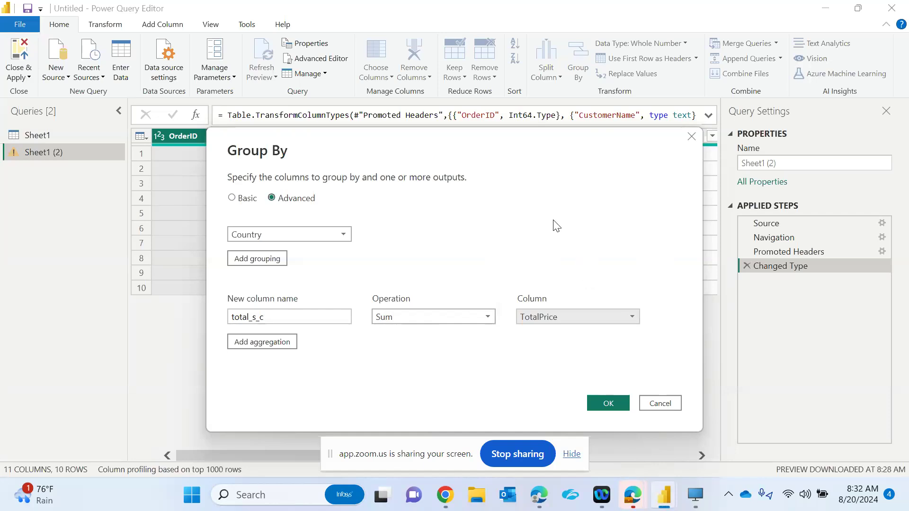
click(250, 263)
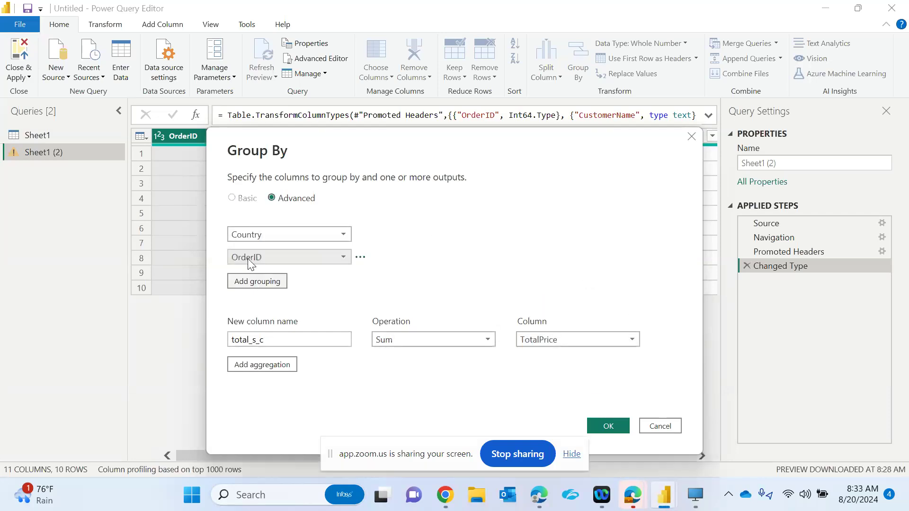
click(360, 258)
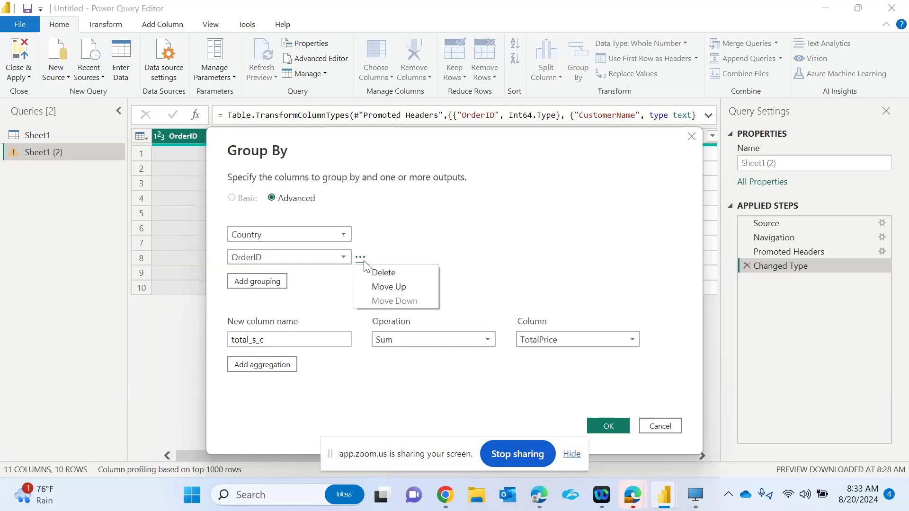
click(381, 273)
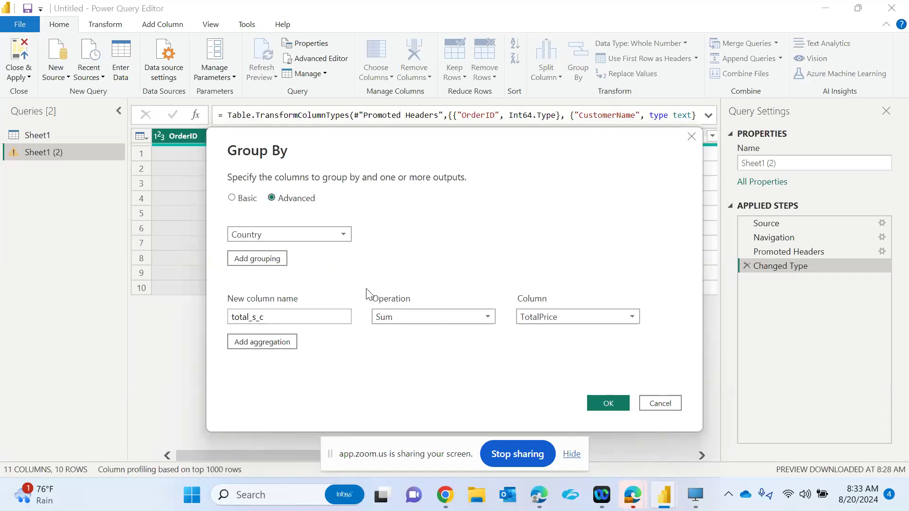
click(232, 198)
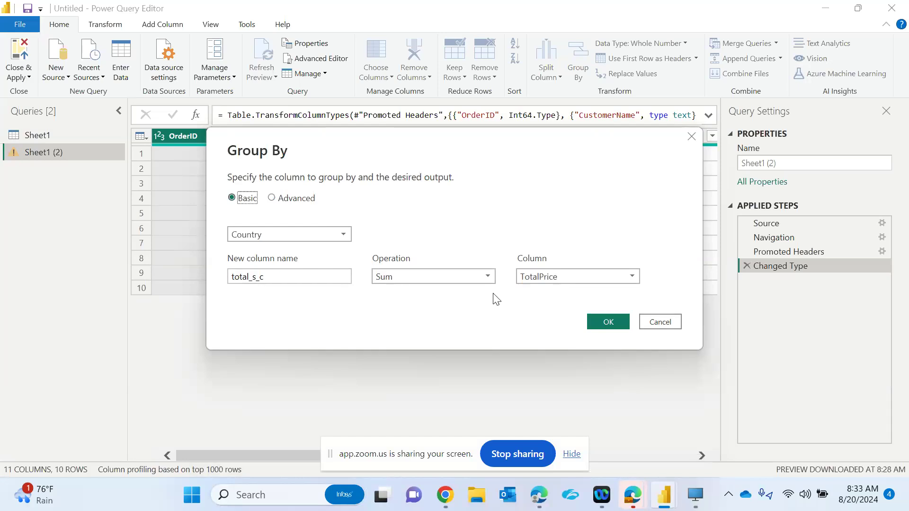
click(286, 199)
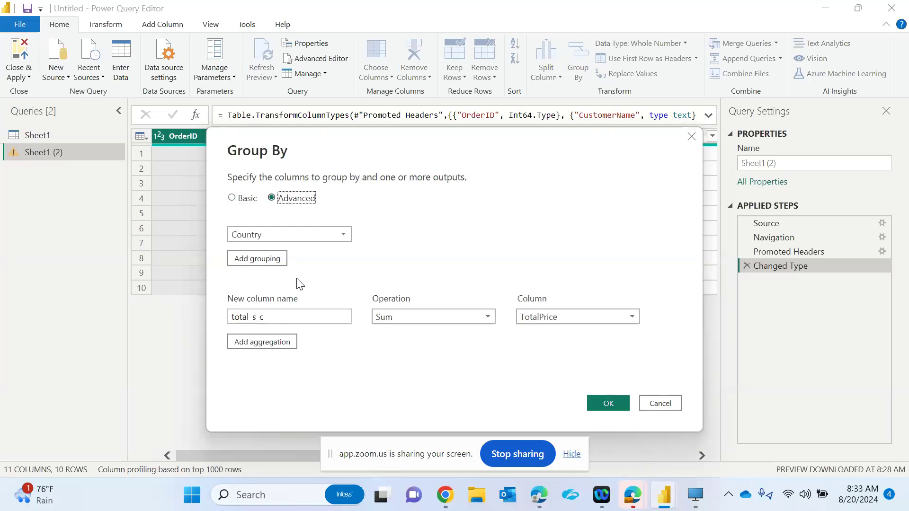
Add ProductName as the second grouping column after Country
click(264, 259)
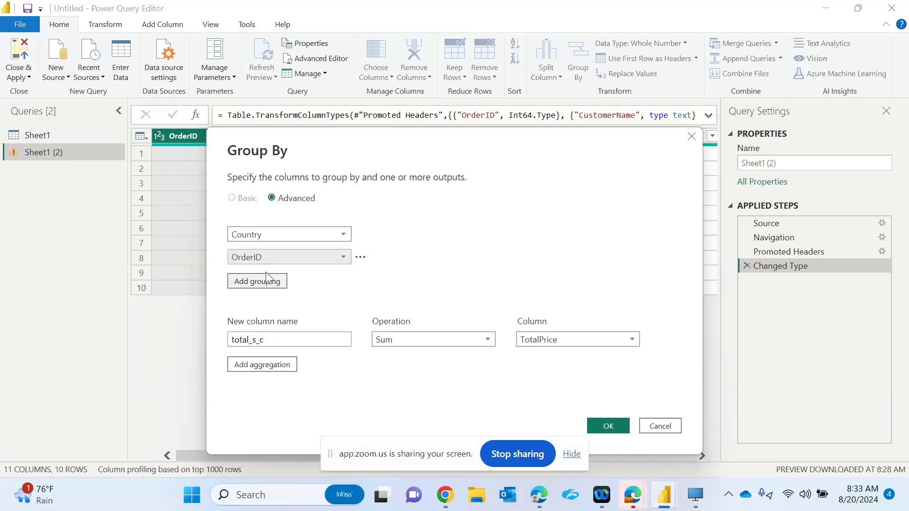
click(268, 258)
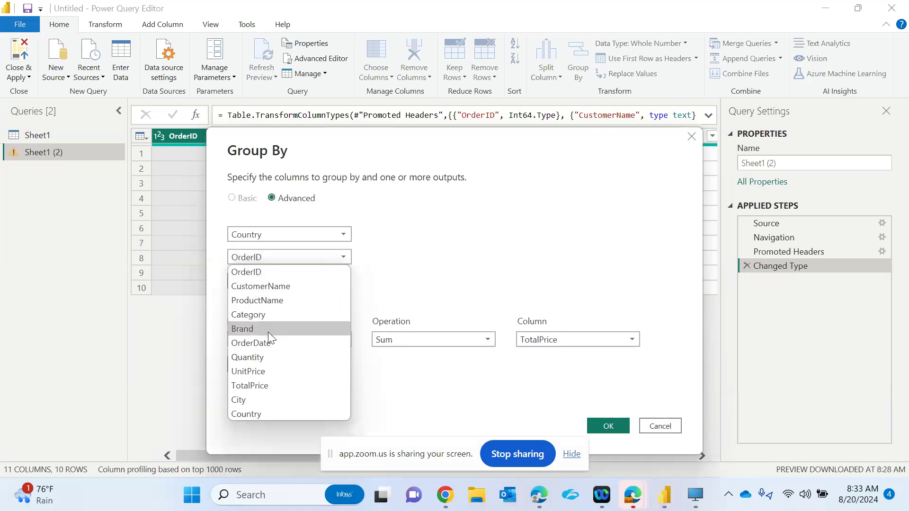
click(268, 306)
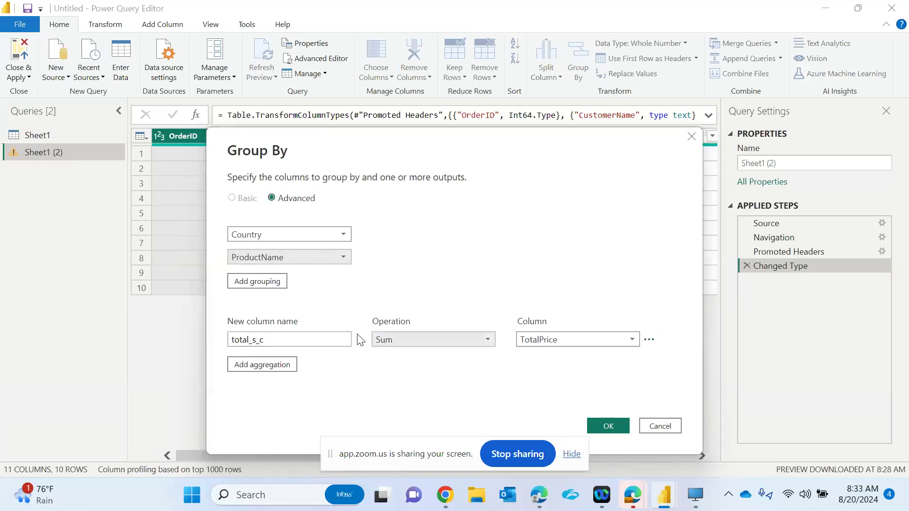
key(shift+Left)
click(299, 337)
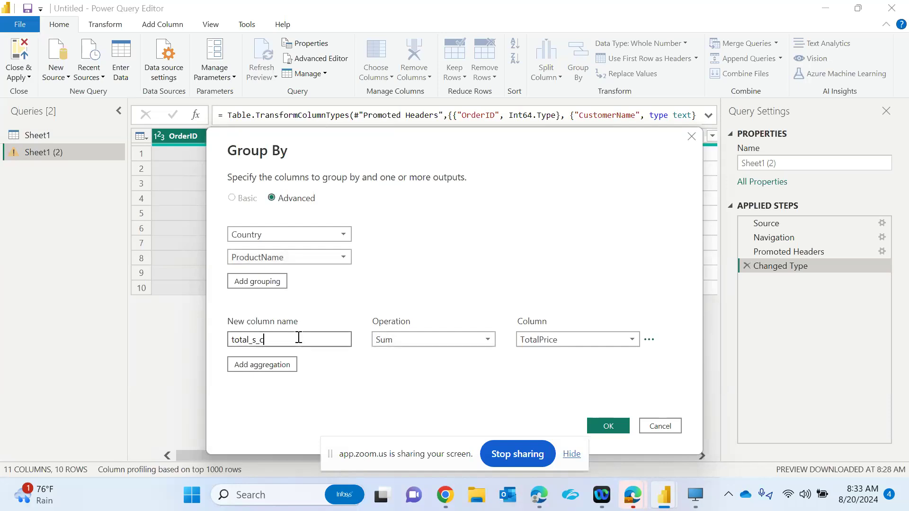
Add a second aggregation and name its column Total__P-C
click(258, 365)
click(256, 368)
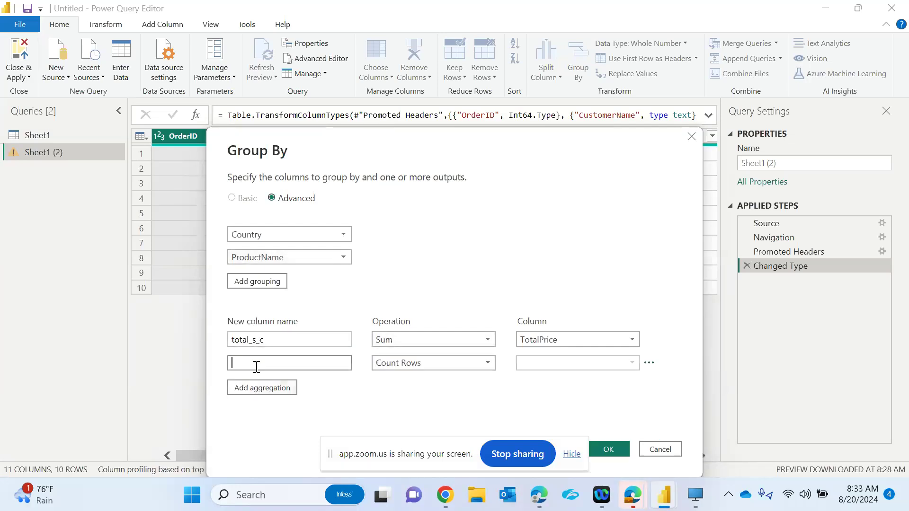
text(Total)
text(_)
text(P-C)
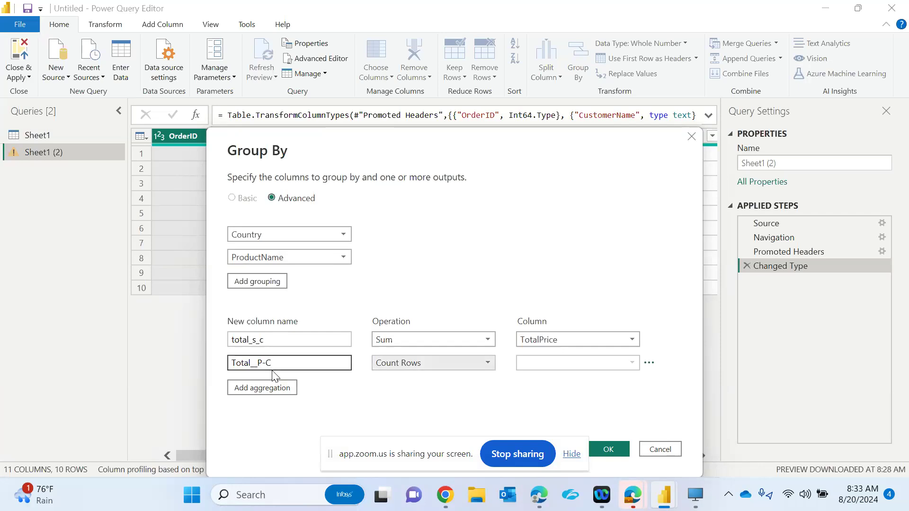
Define the Total__P-C column as the Sum of TotalPrice and apply the grouping
key(alt+Down)
key(Up)
key(Up)
key(Up)
key(Up)
key(Up)
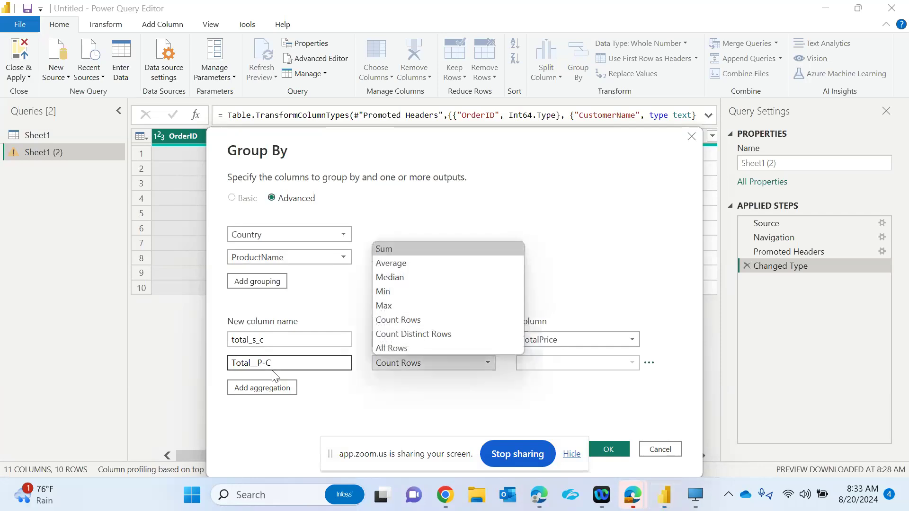
key(Return)
key(Tab)
key(alt+Down)
key(Down)
key(Down)
key(Down)
key(Down)
key(Down)
key(Down)
key(Down)
key(Down)
key(Return)
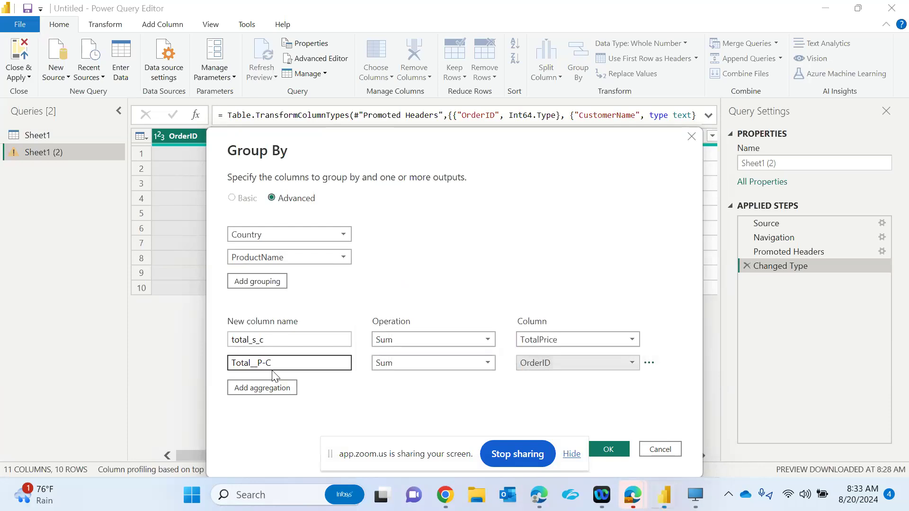
click(606, 449)
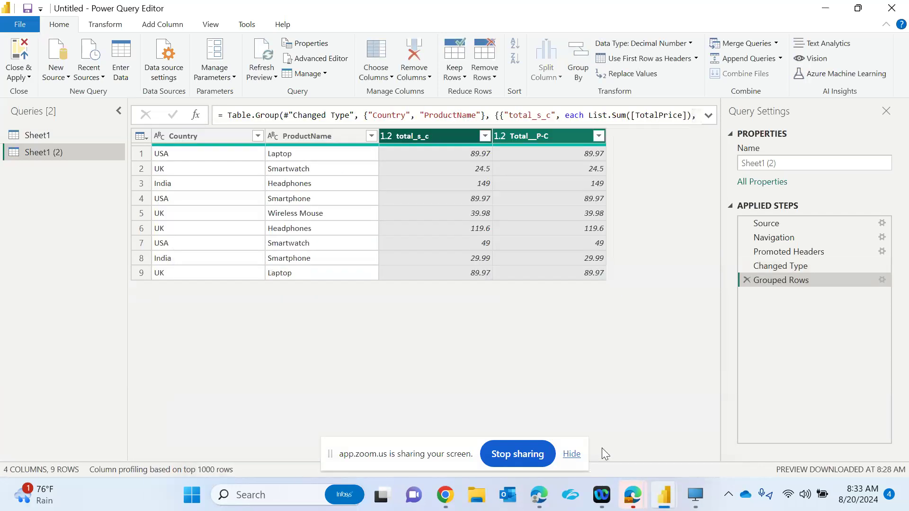
Examine the grouped rows, comparing country, product and total for USA Laptop and UK Smartwatch
click(167, 154)
click(285, 154)
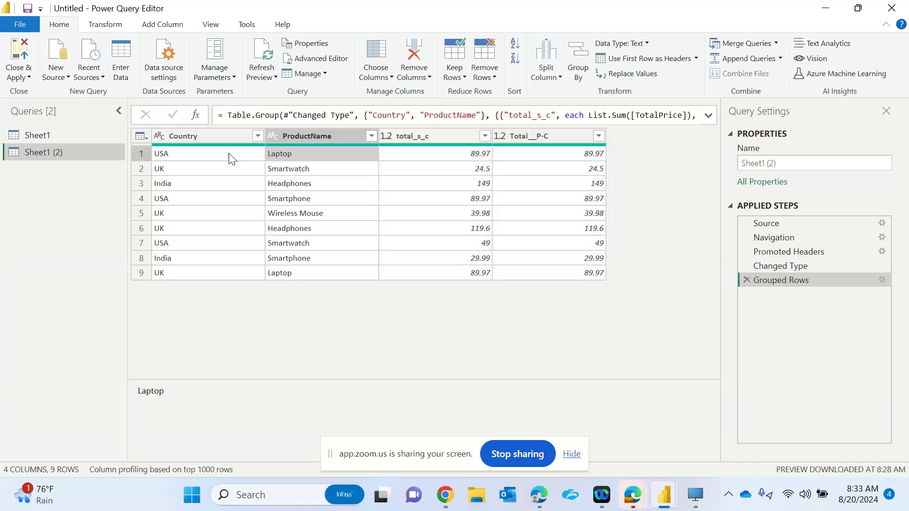
click(231, 153)
click(280, 155)
click(456, 163)
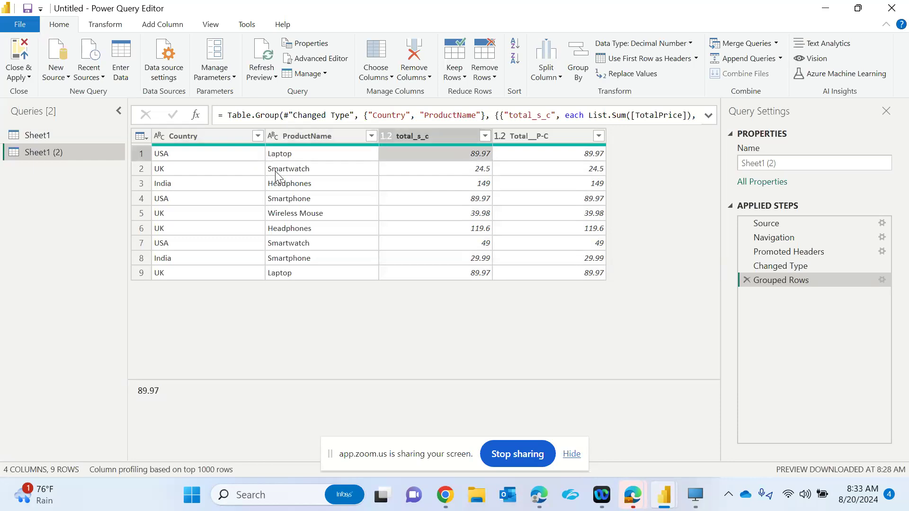
click(205, 168)
click(295, 173)
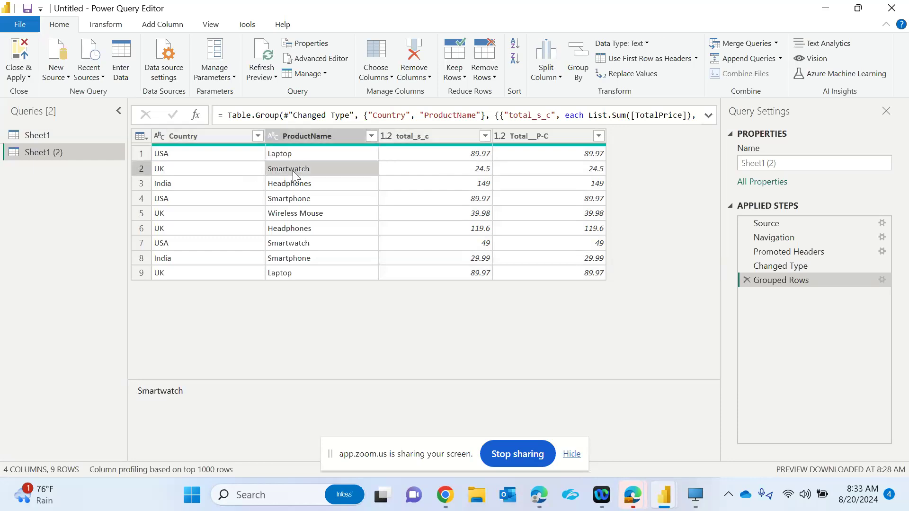
Edit the Grouped Rows step to delete the Total__P-C aggregation and apply the change
right_click(796, 281)
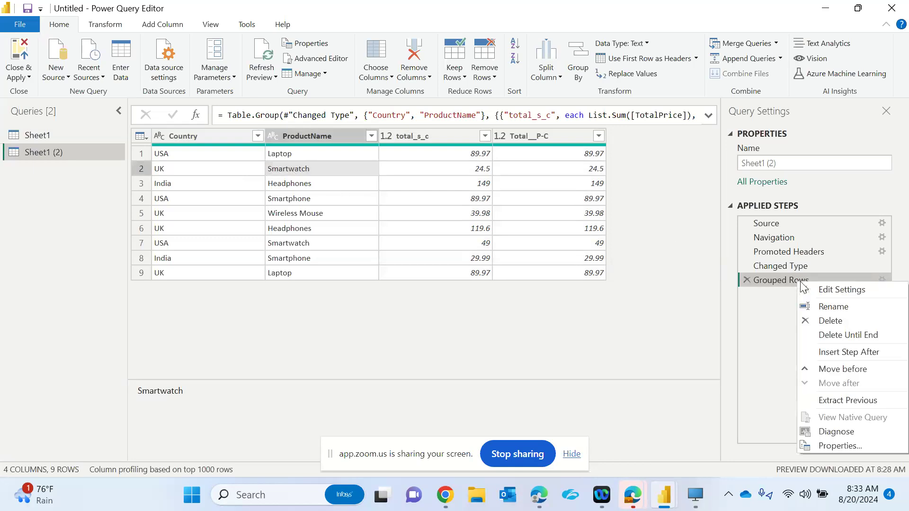
click(833, 291)
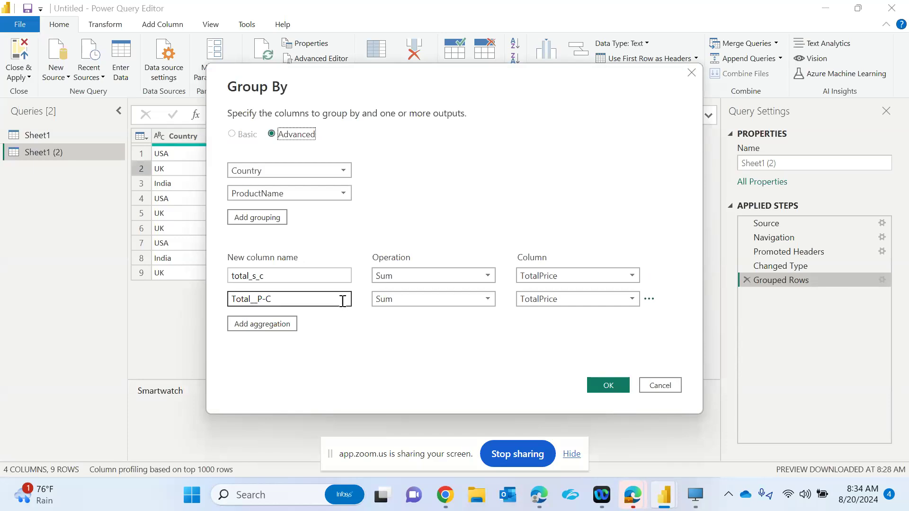
click(648, 299)
click(670, 315)
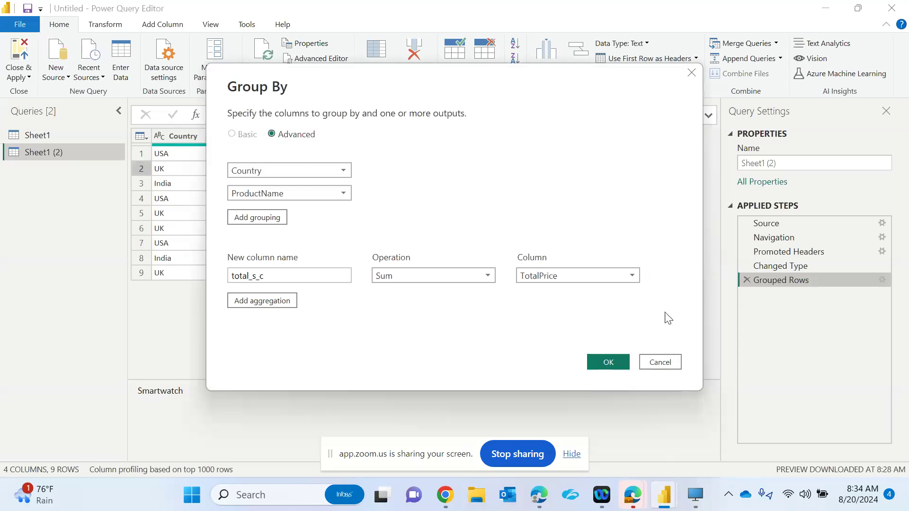
click(605, 362)
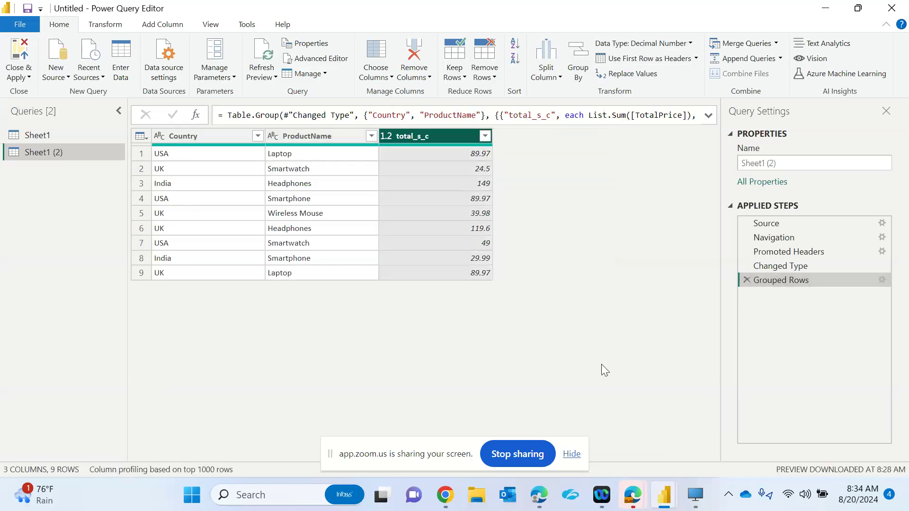
click(186, 165)
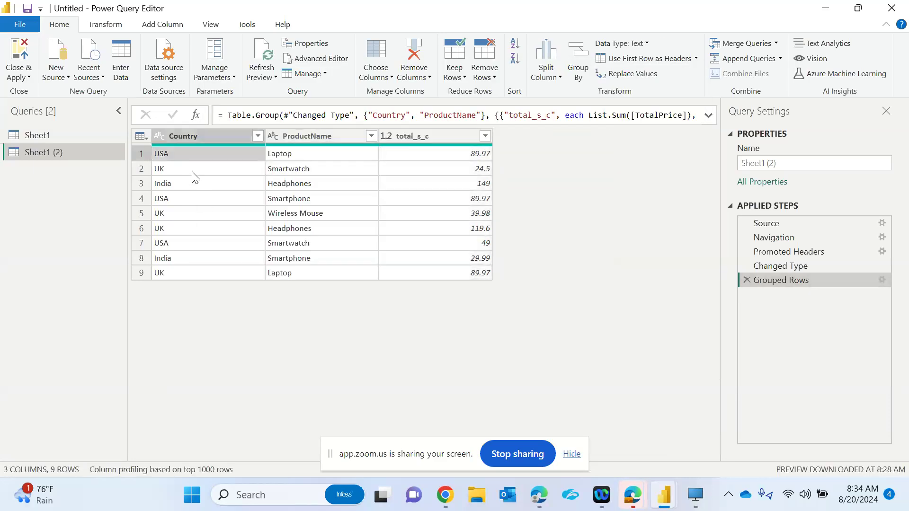
click(280, 158)
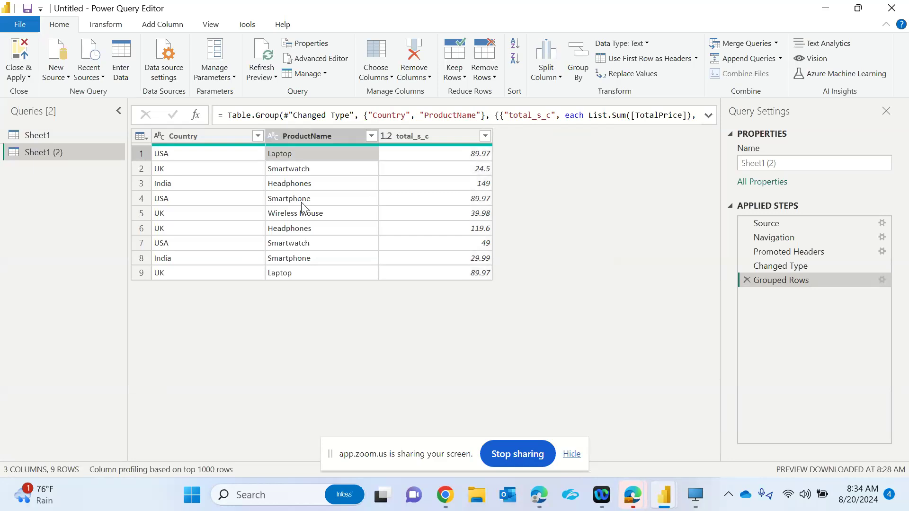
click(195, 153)
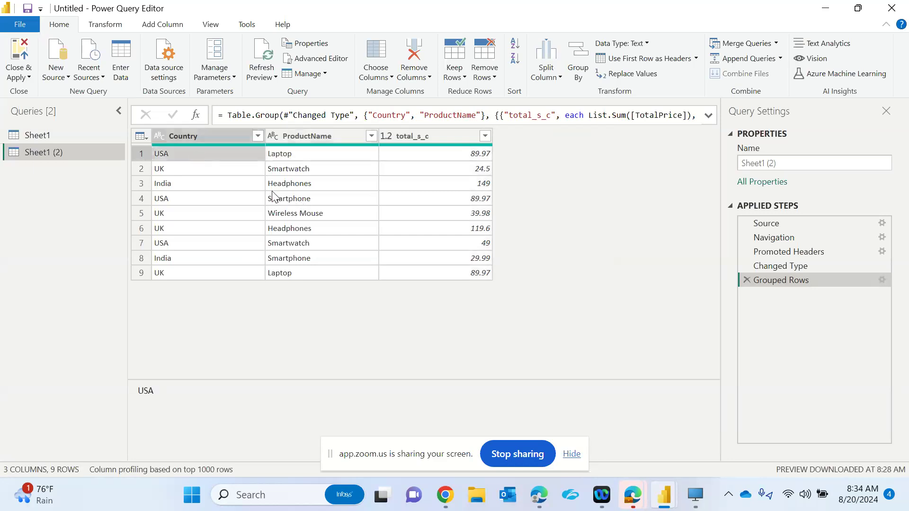
Edit the Grouped Rows step to delete the ProductName grouping, leaving only Country, and apply the change
right_click(790, 280)
click(806, 289)
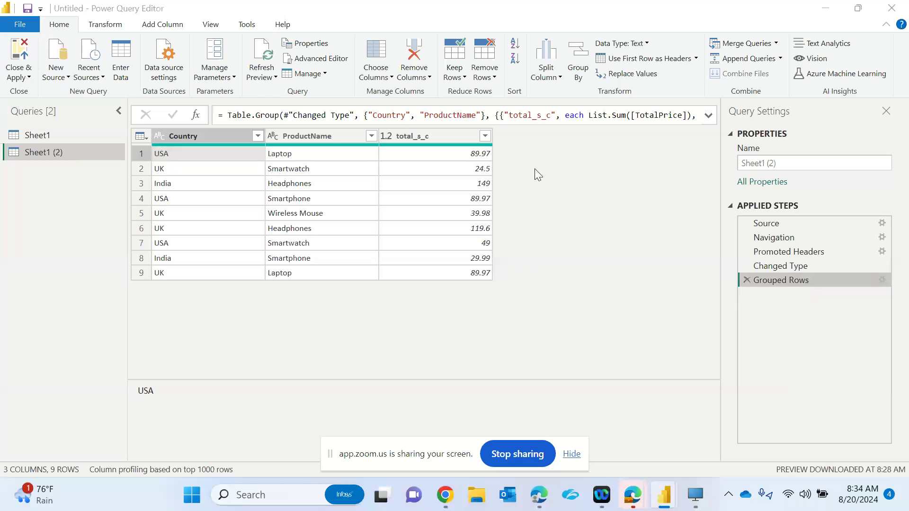
click(360, 205)
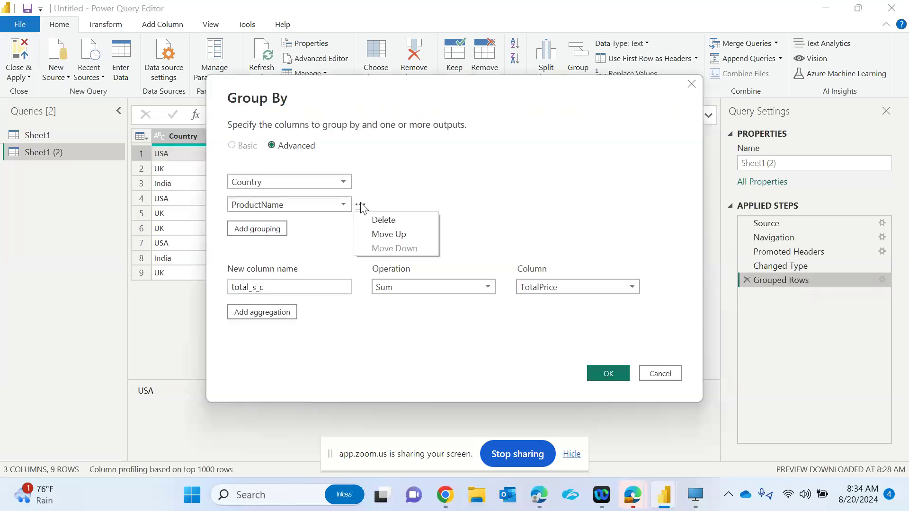
click(378, 222)
click(608, 351)
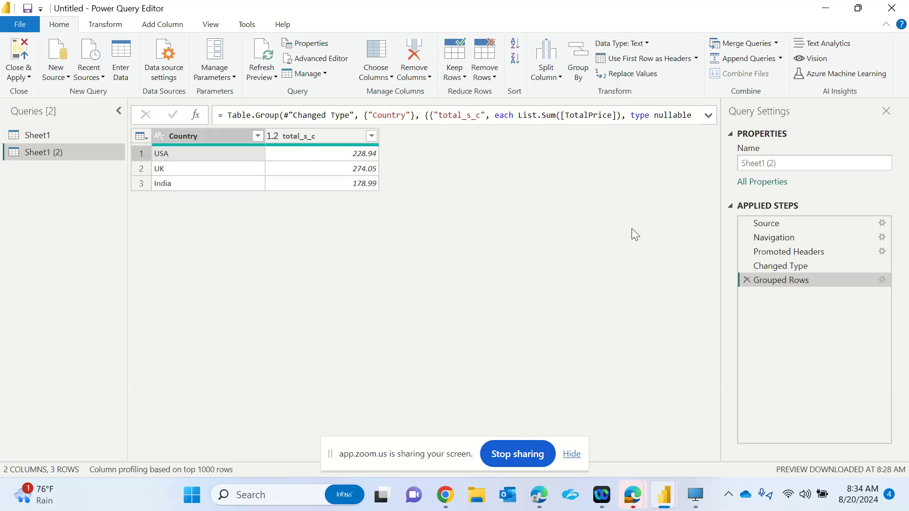
Reopen the Grouped Rows settings and add ProductName as the second grouping column
right_click(772, 280)
click(781, 285)
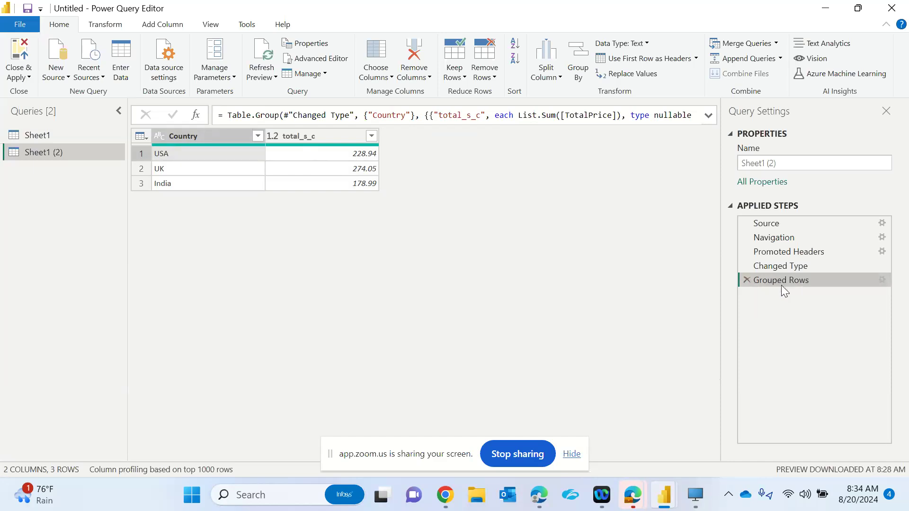
click(288, 198)
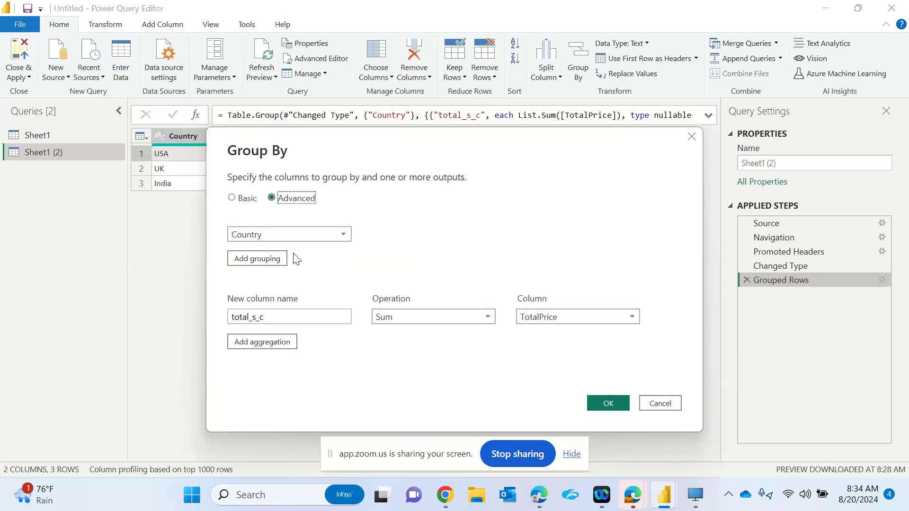
click(267, 260)
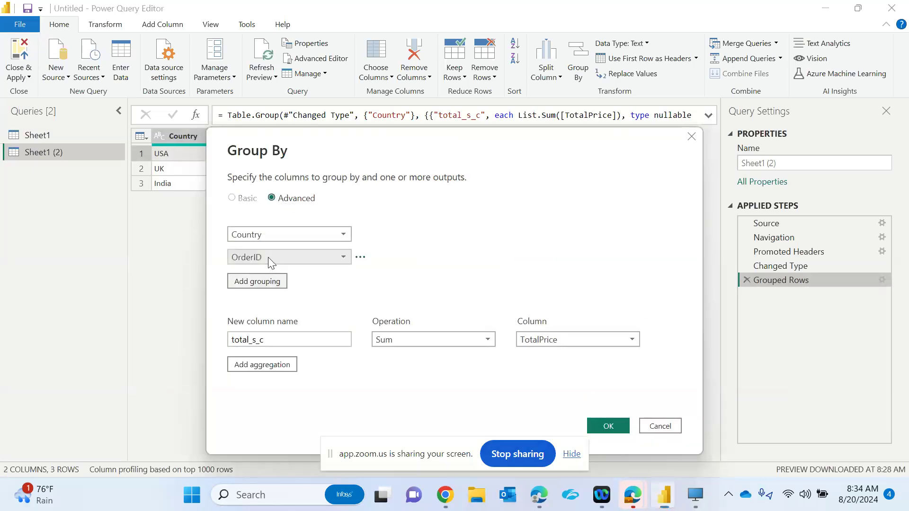
click(267, 257)
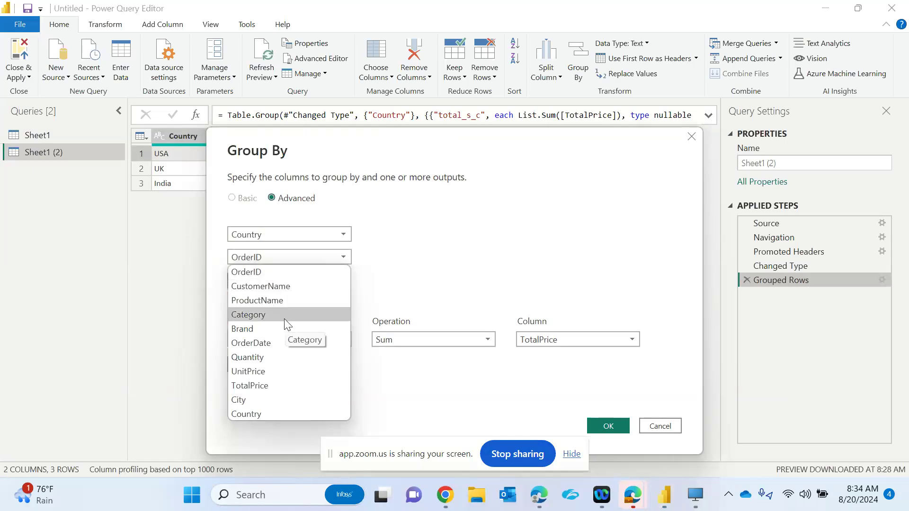
click(280, 303)
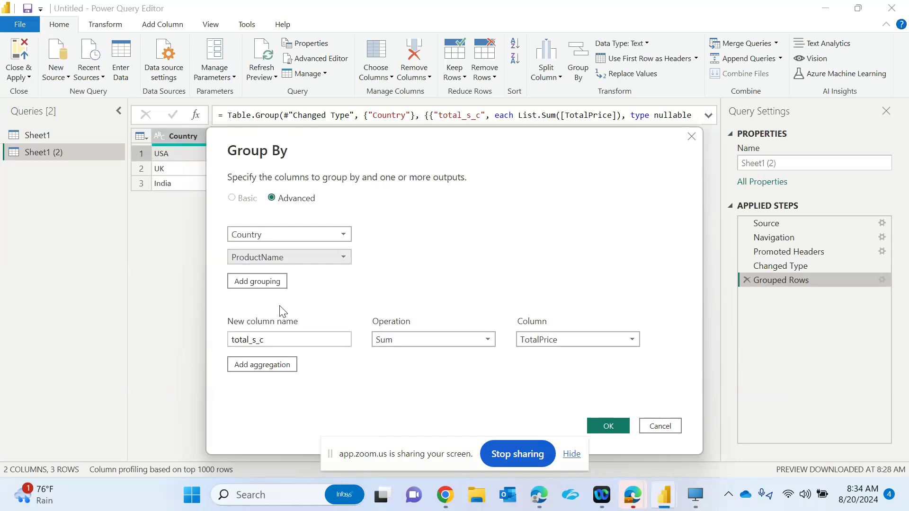
Move the ProductName grouping up above Country
click(287, 256)
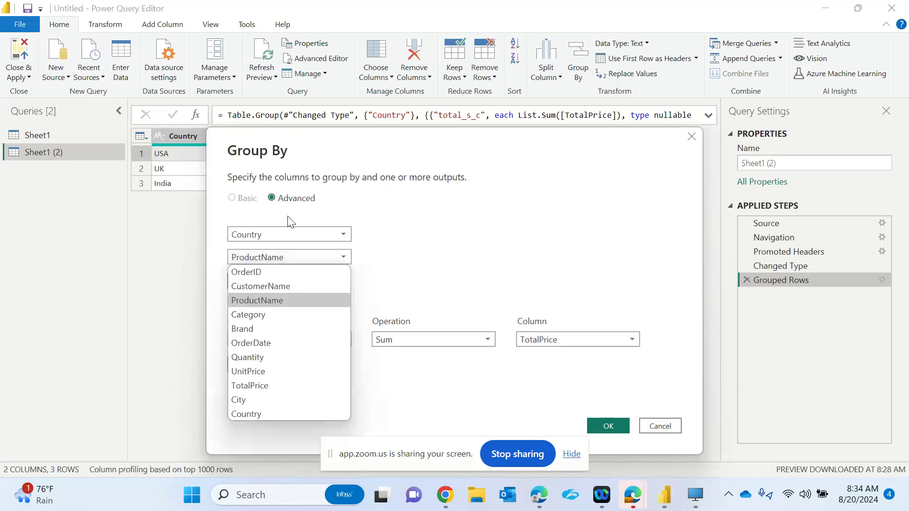
click(361, 257)
click(361, 257)
click(374, 287)
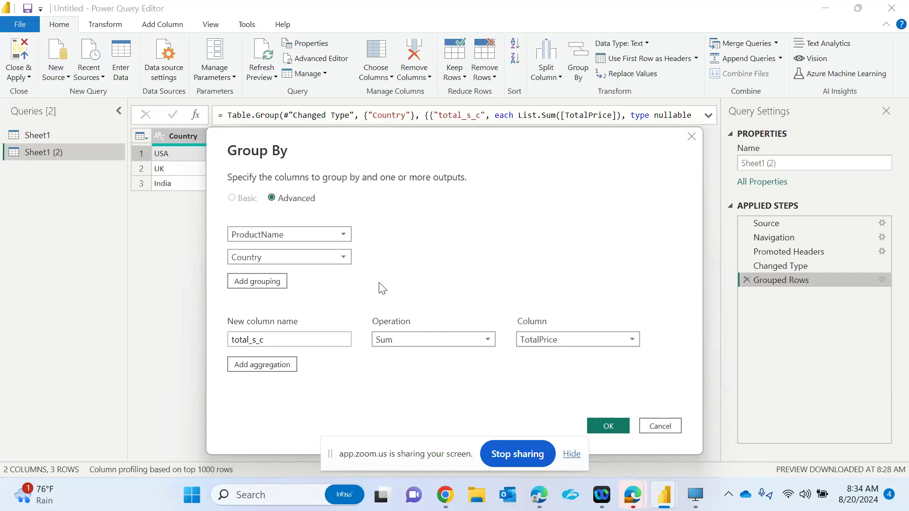
Move the ProductName grouping back down below Country and apply the grouping
click(365, 236)
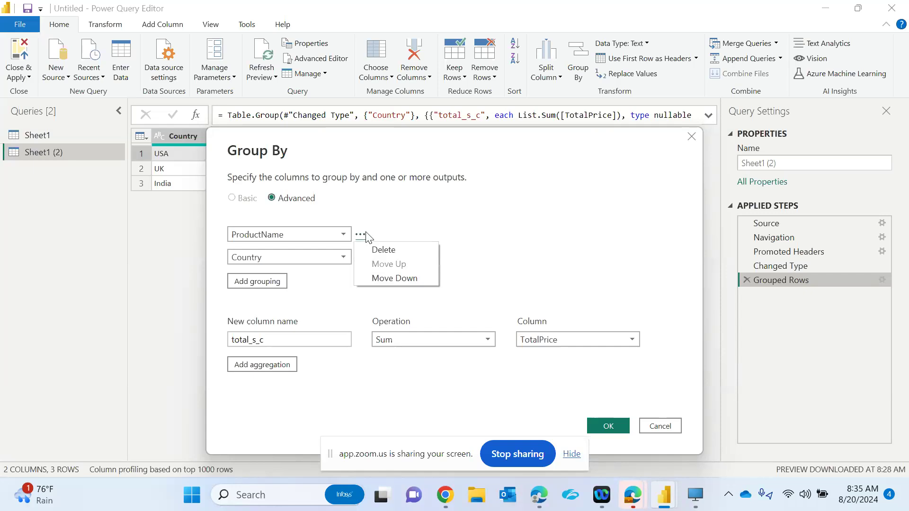
click(384, 278)
click(608, 427)
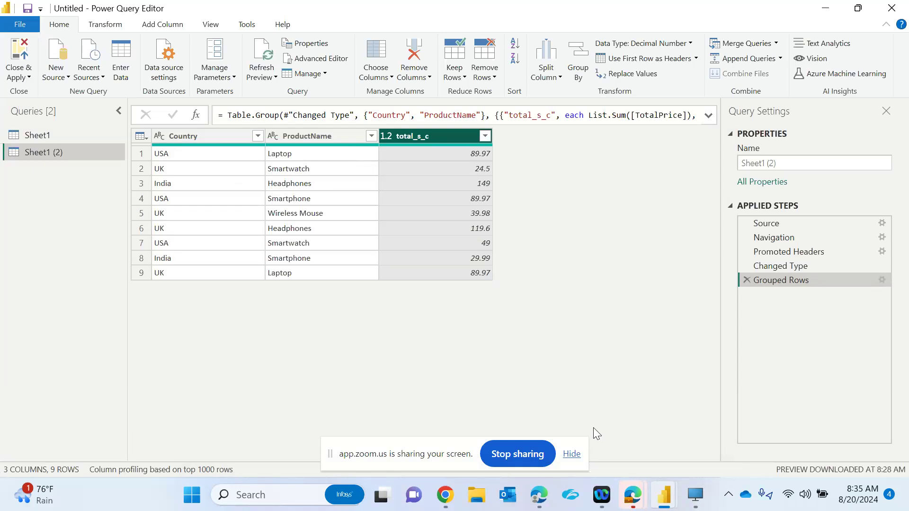
Sort the grouped table by ProductName in ascending order
click(371, 136)
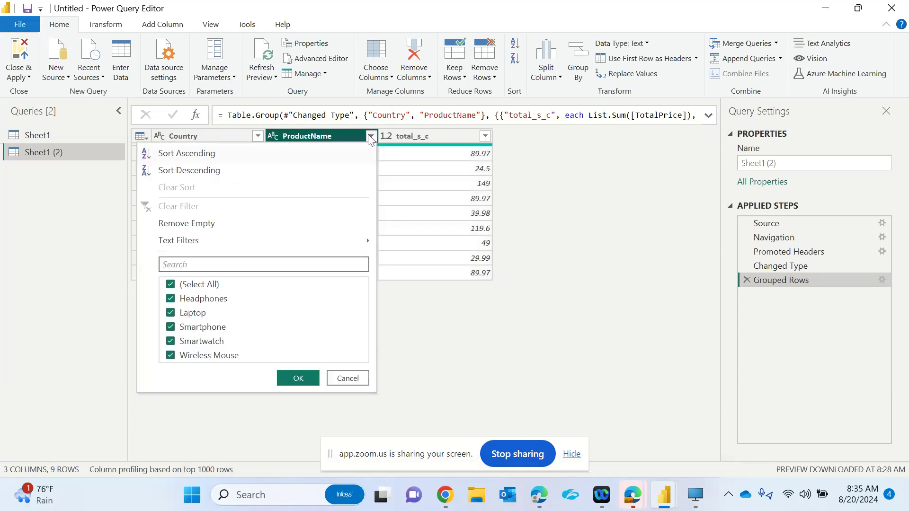
click(291, 153)
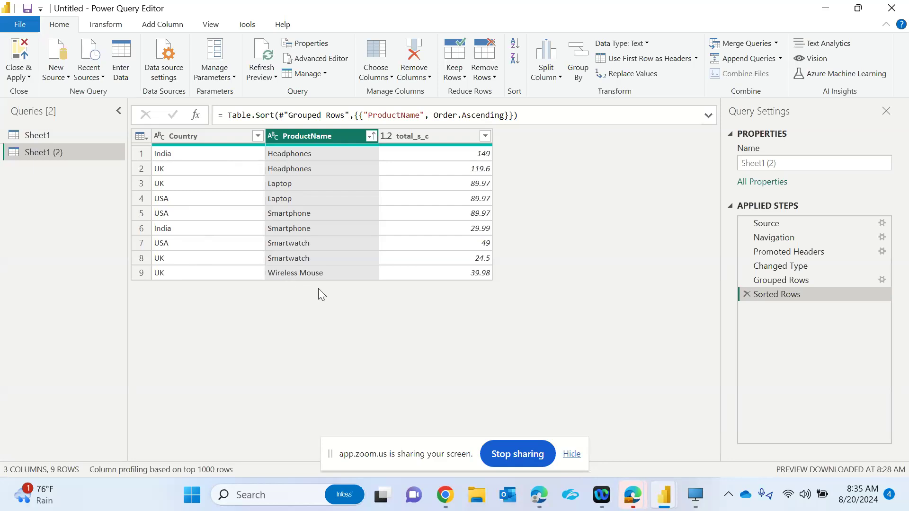
right_click(759, 290)
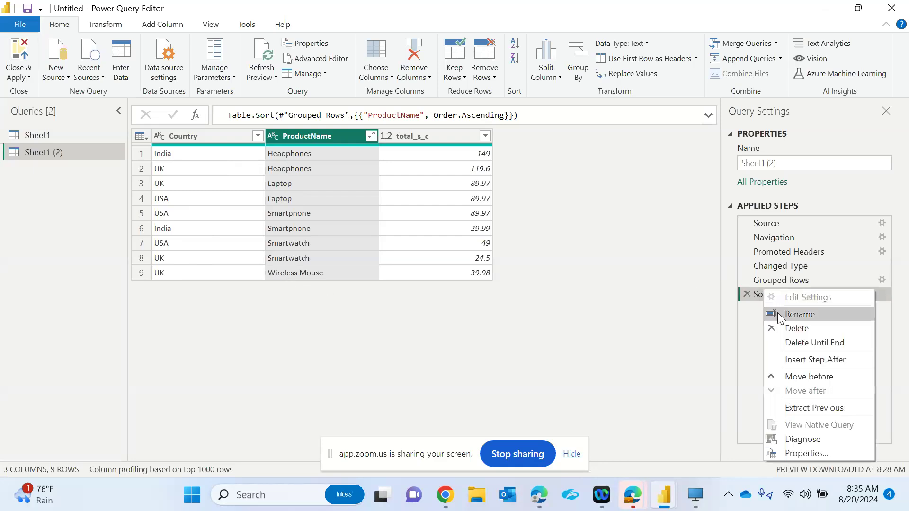
click(747, 296)
right_click(746, 292)
click(683, 312)
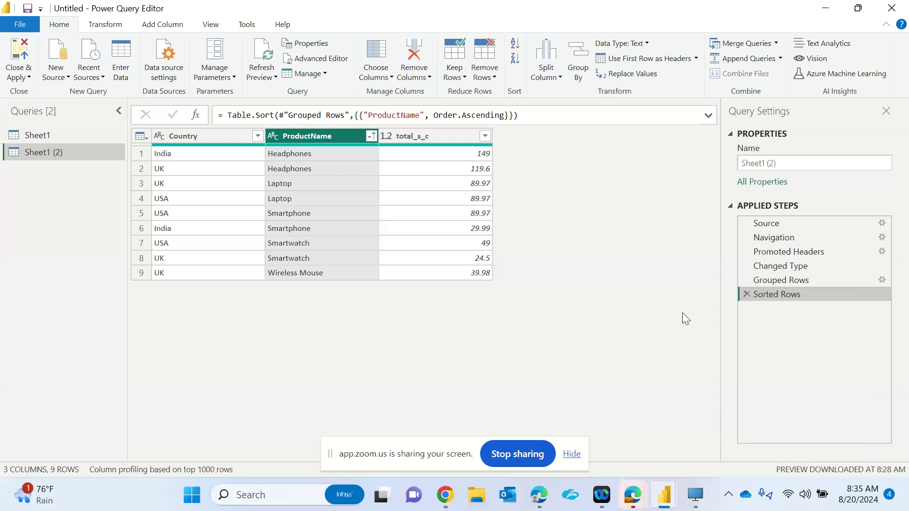
Add a Count Rows aggregation named count_s to the Grouped Rows settings and delete the Sorted Rows step
right_click(769, 280)
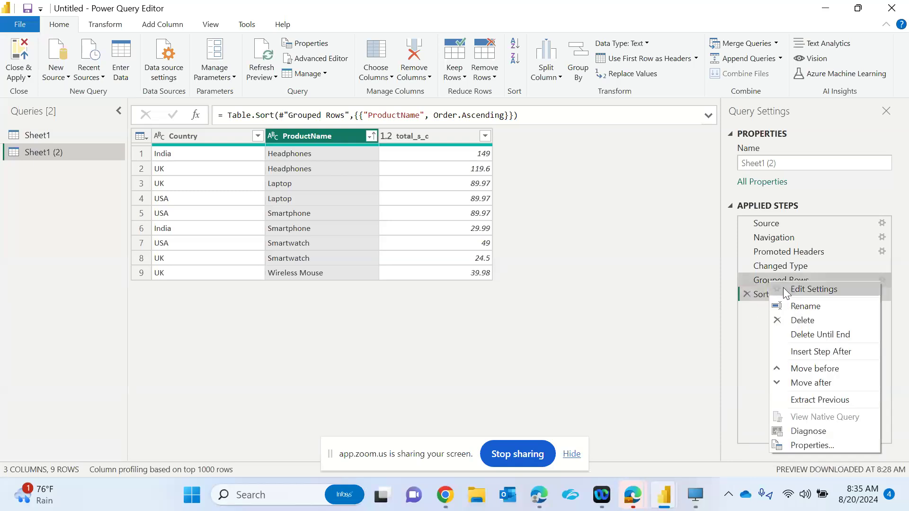
click(783, 287)
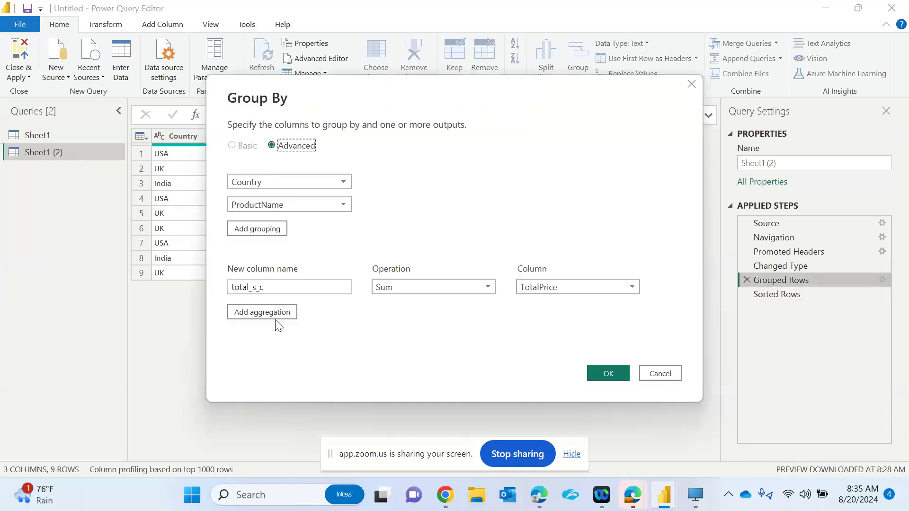
click(279, 316)
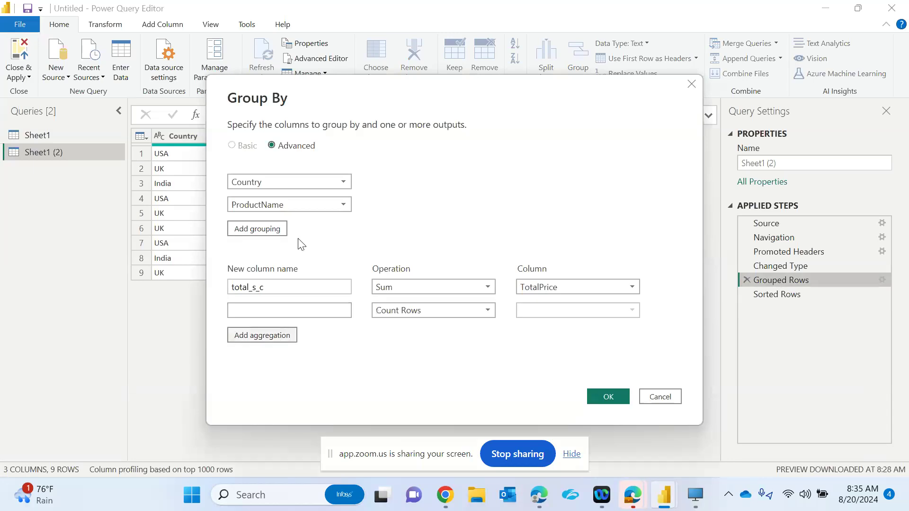
text(count_s)
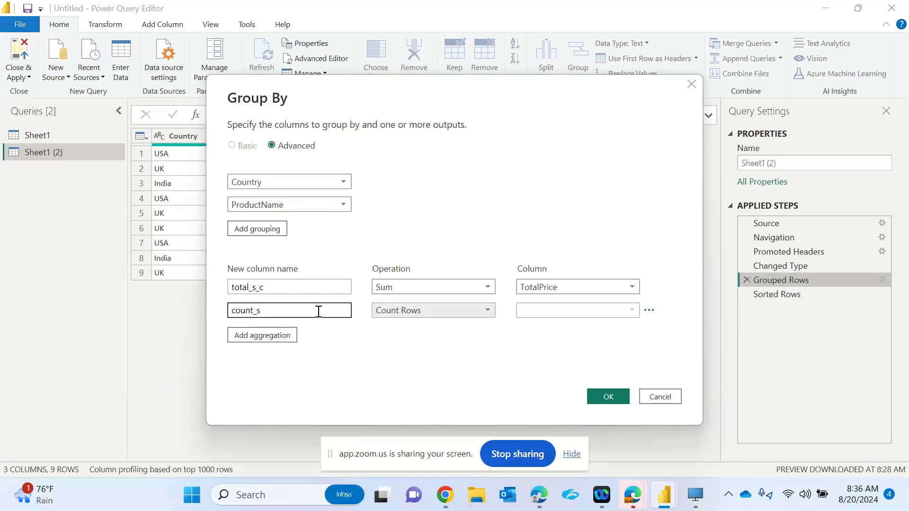
key(alt+Down)
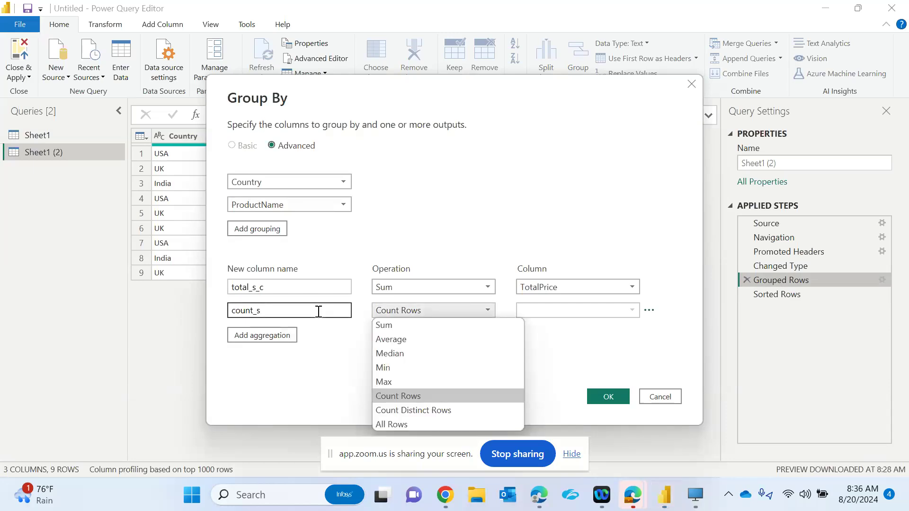
key(Down)
key(Up)
key(Return)
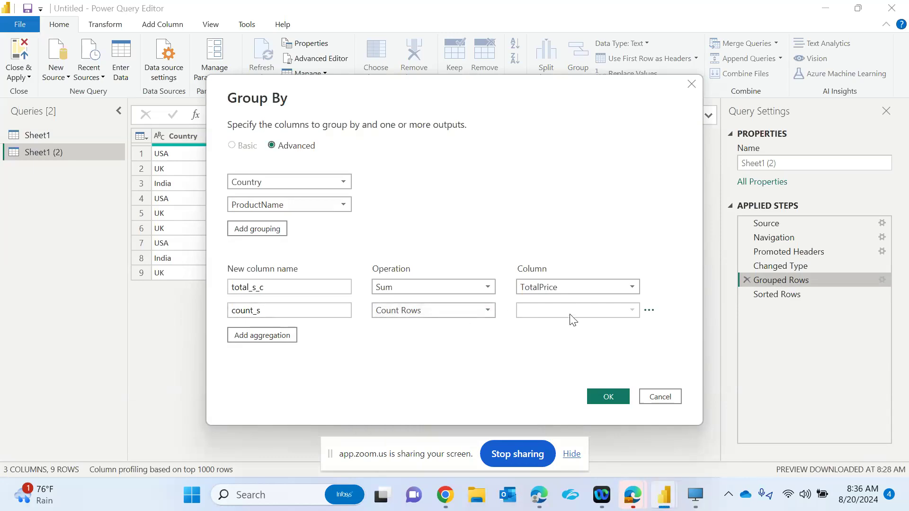
click(426, 315)
click(539, 313)
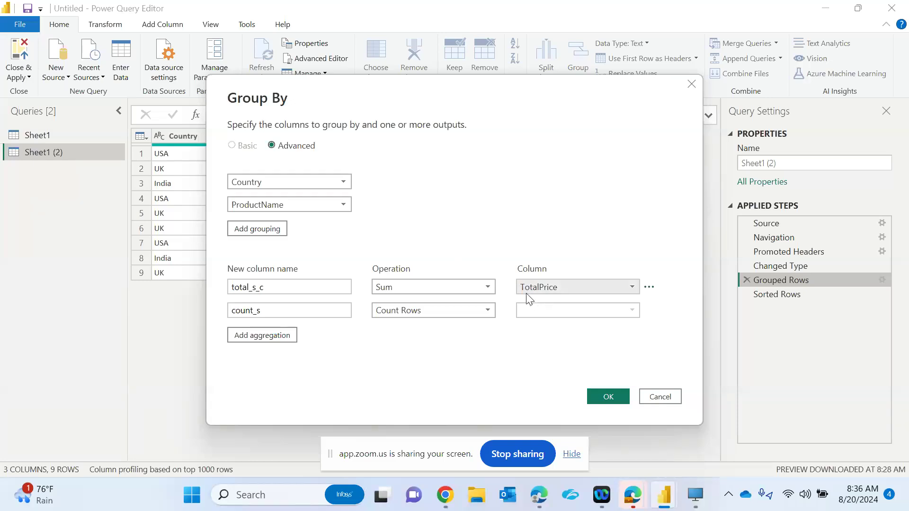
click(591, 395)
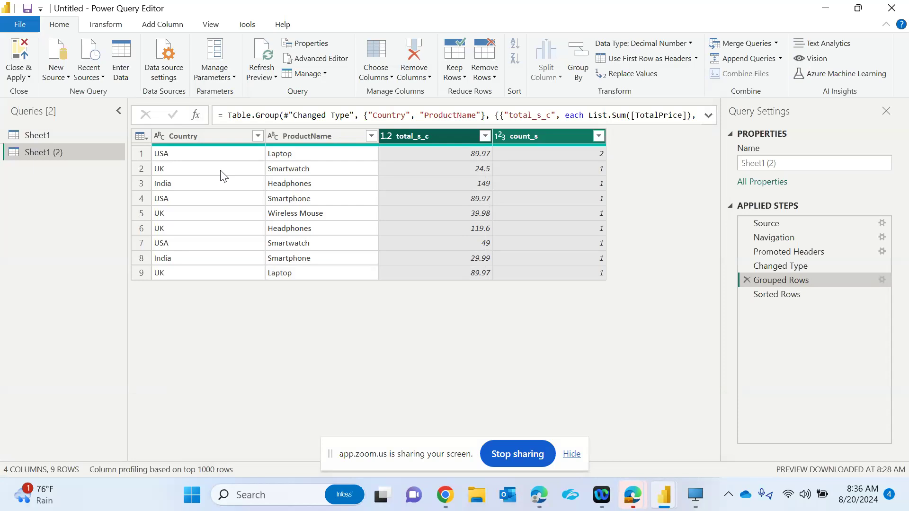
click(746, 294)
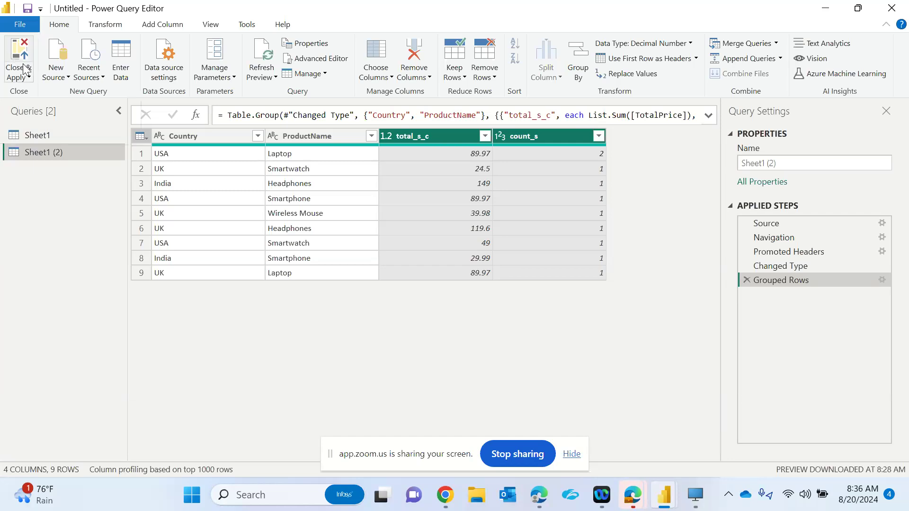
right_click(106, 150)
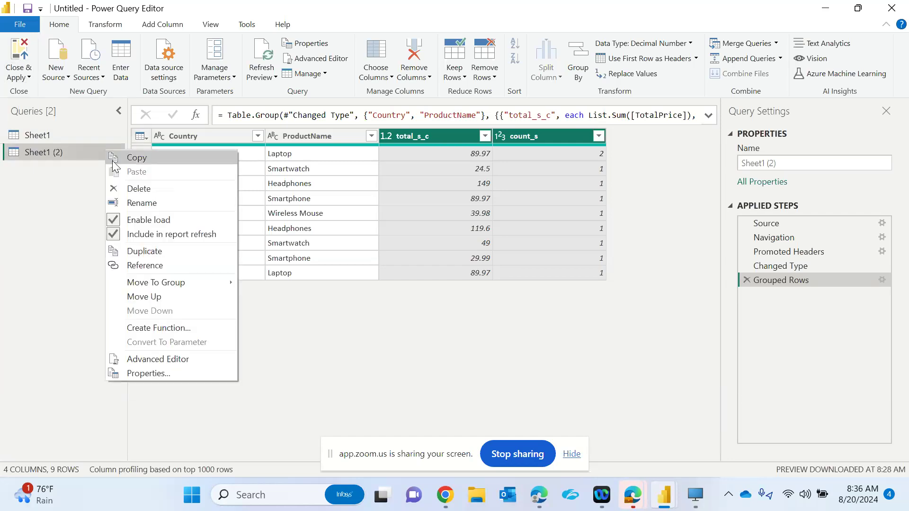
click(117, 188)
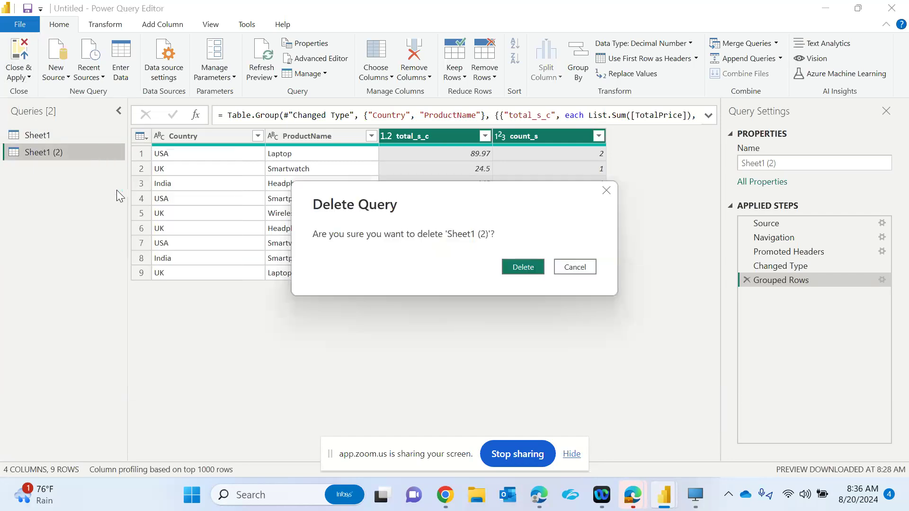
click(607, 191)
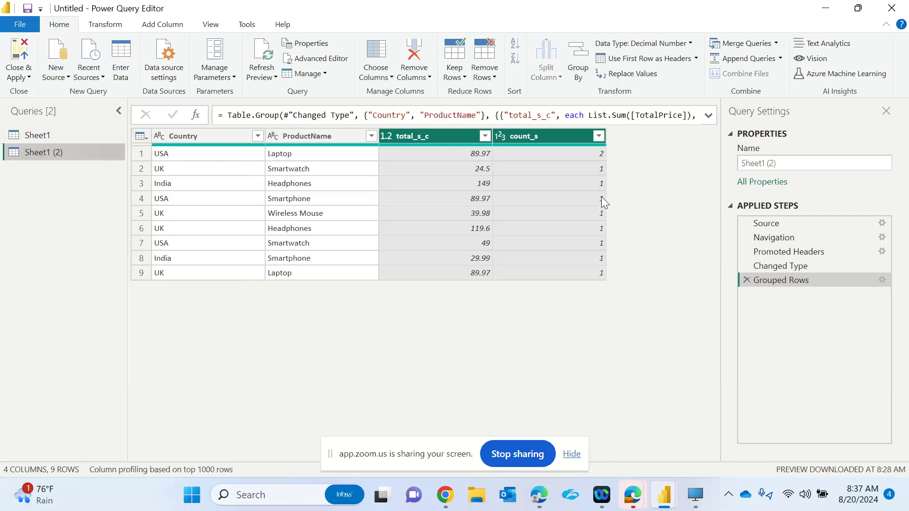
Disable loading of the Sheet1 (2) query and apply the pending query changes to the report
right_click(41, 151)
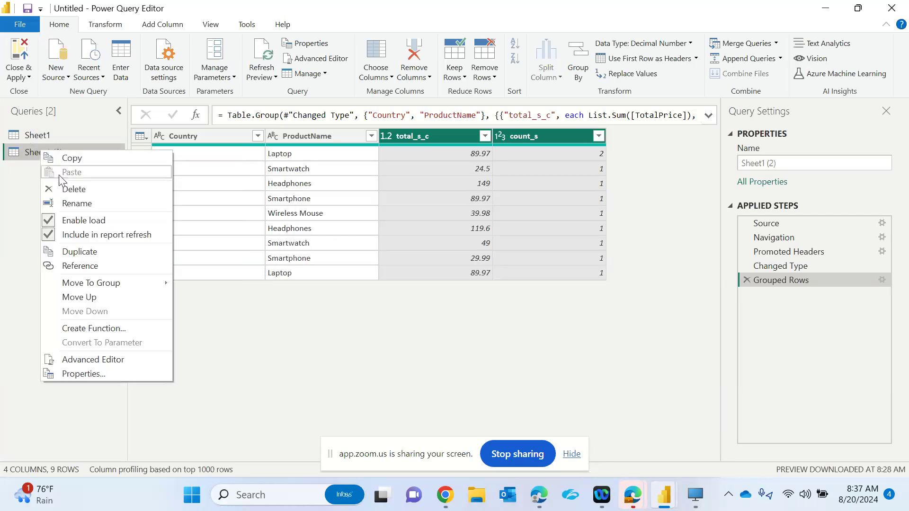
click(67, 220)
click(15, 56)
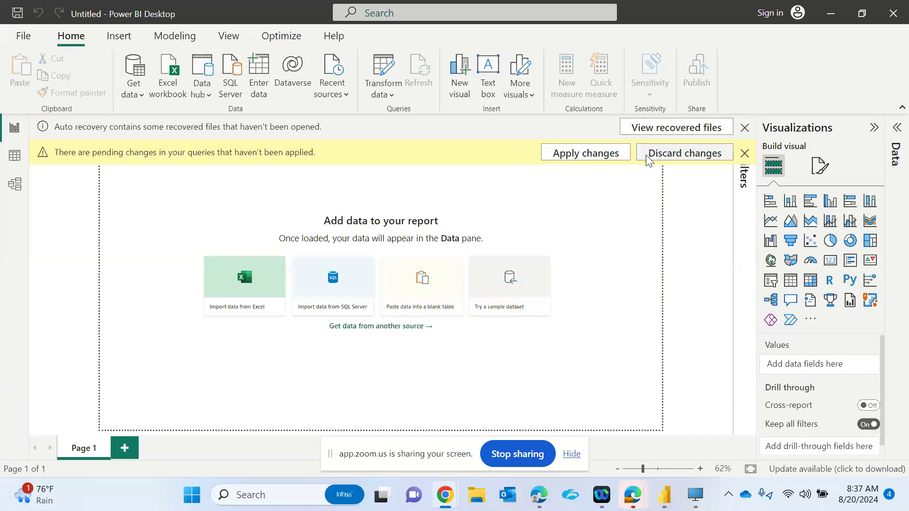
click(587, 153)
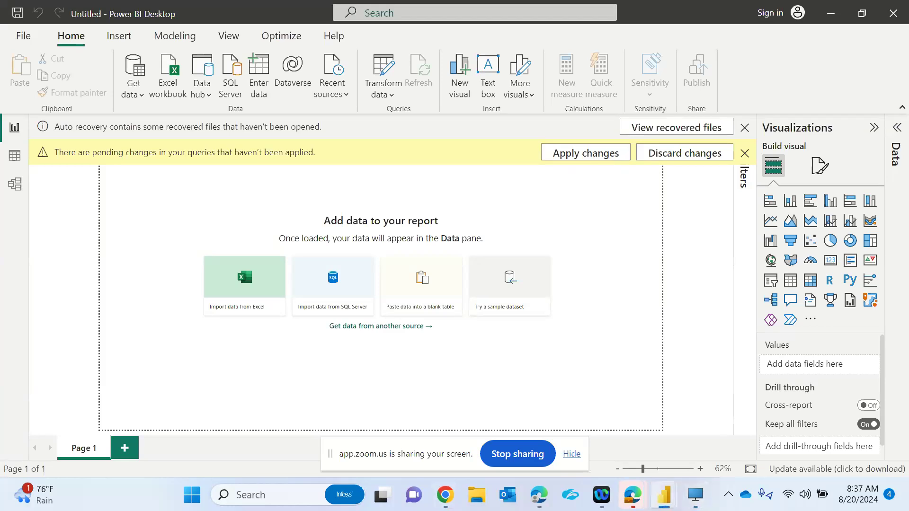
mouse_move(676, 504)
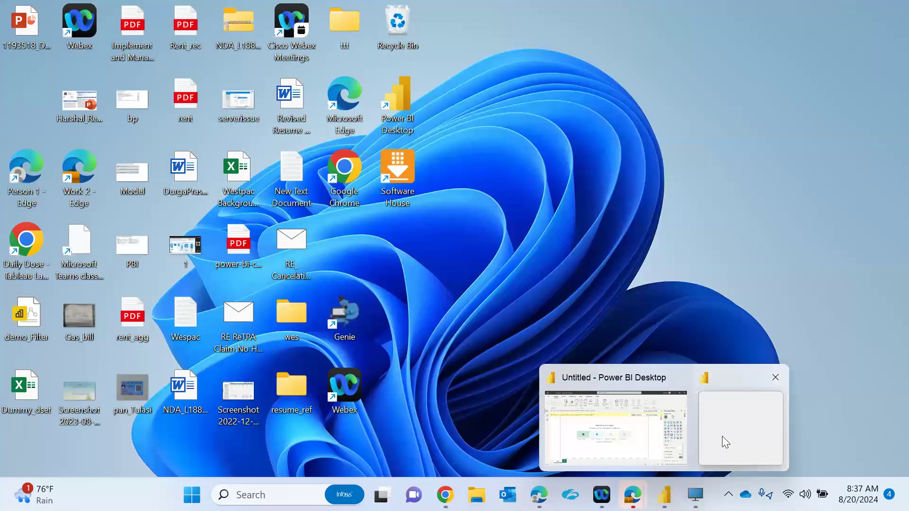
click(722, 436)
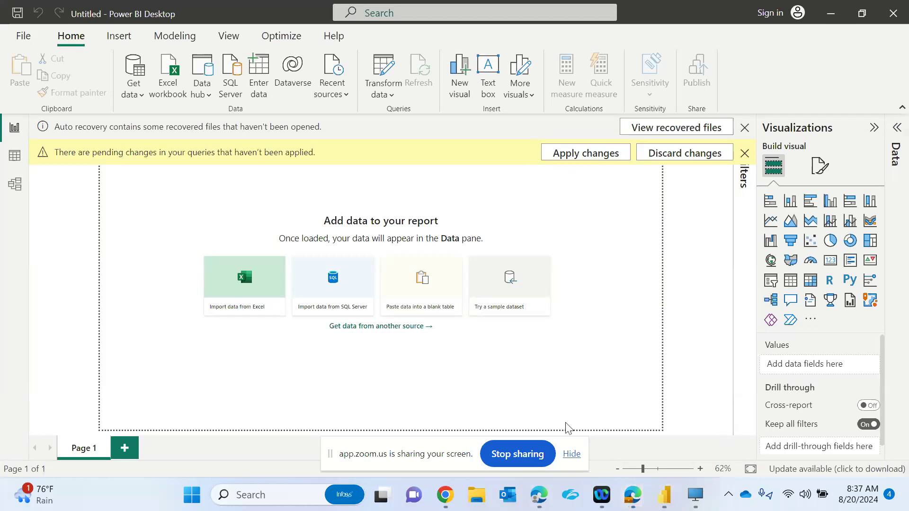
mouse_move(664, 495)
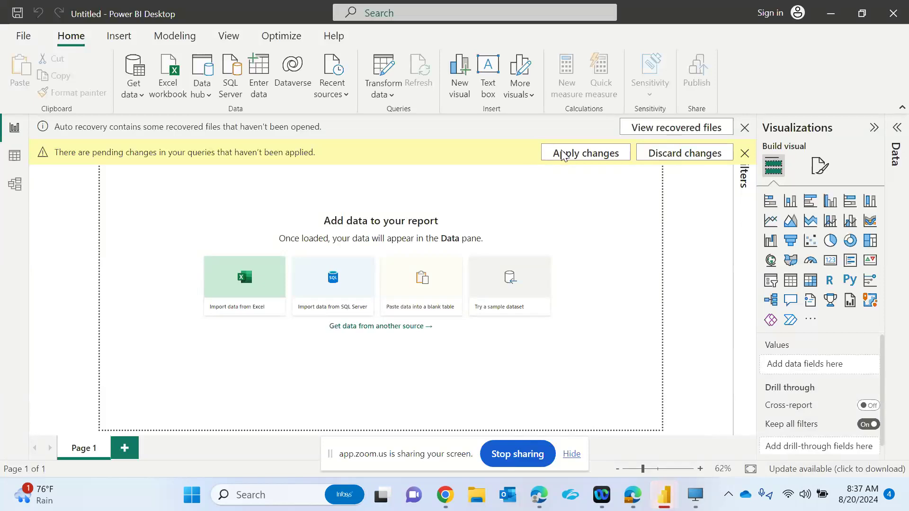
Switch to Task Manager and end the Microsoft Power BI Desktop task
key(ctrl+shift+Escape)
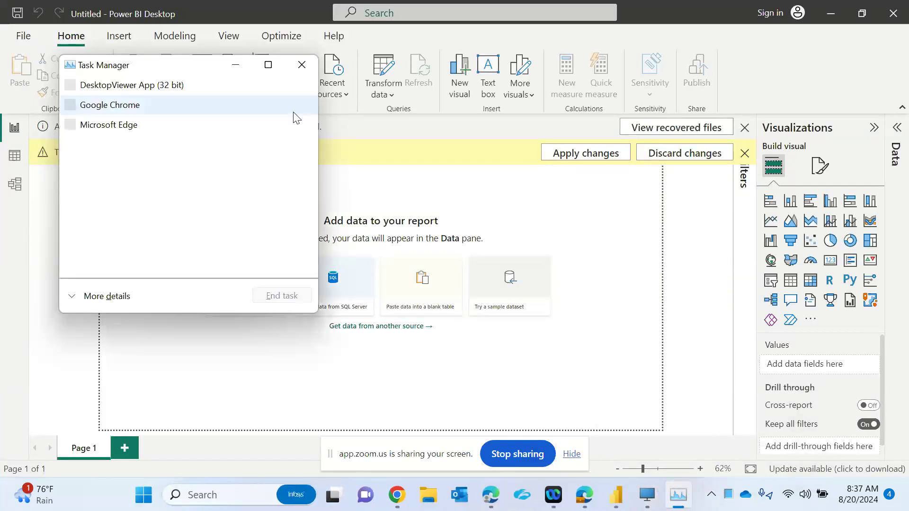
click(138, 144)
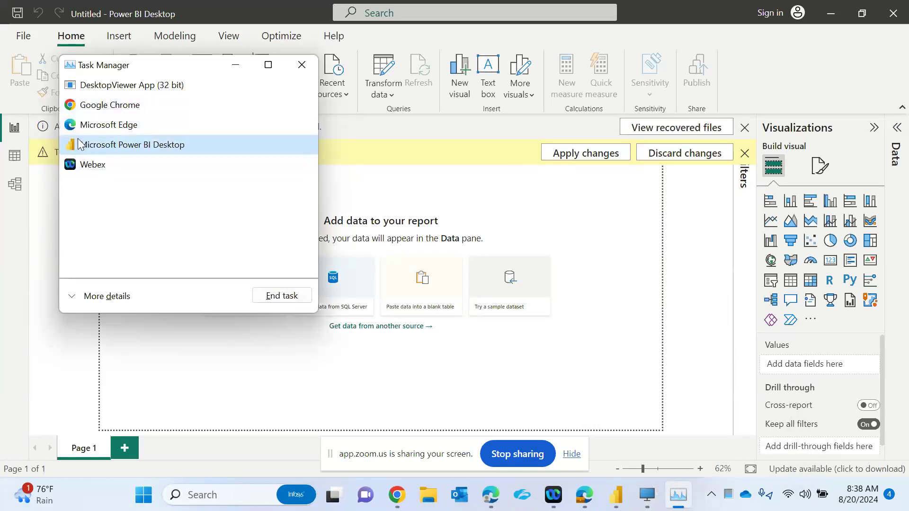
click(589, 261)
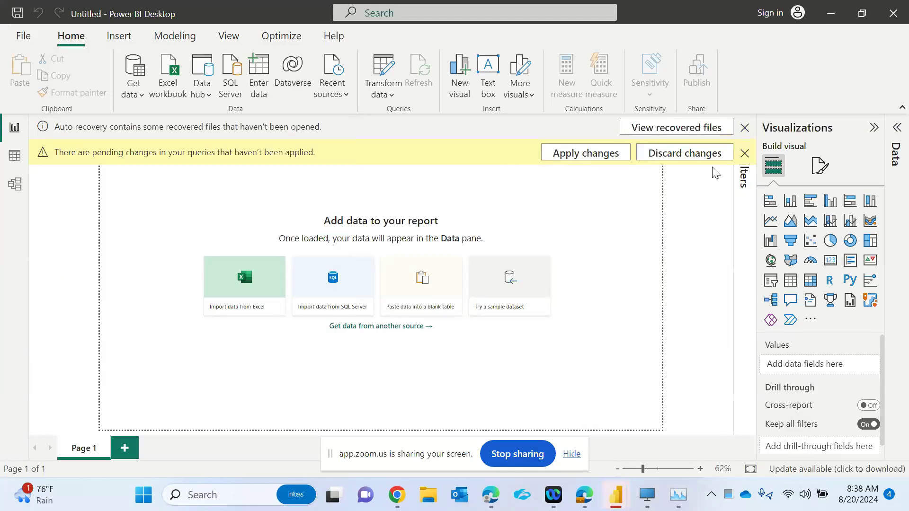
mouse_move(615, 494)
click(571, 454)
mouse_move(618, 497)
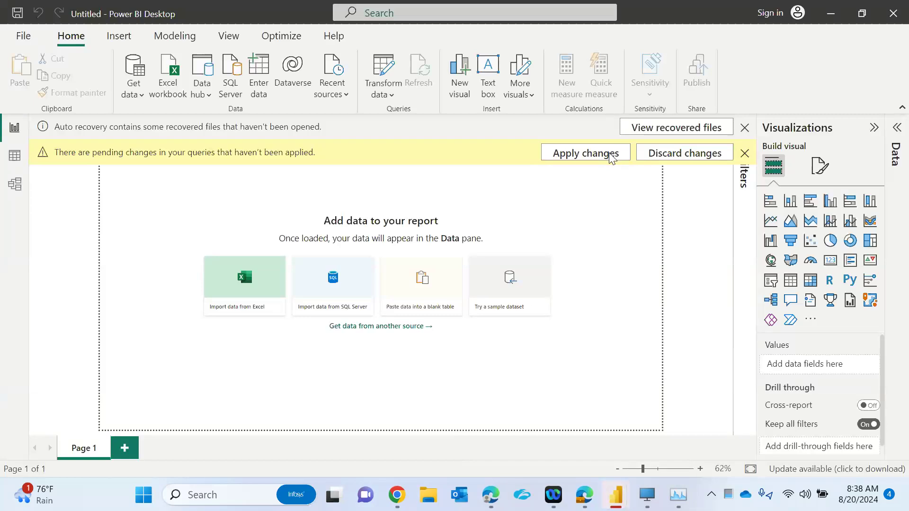
key(ctrl+shift+Escape)
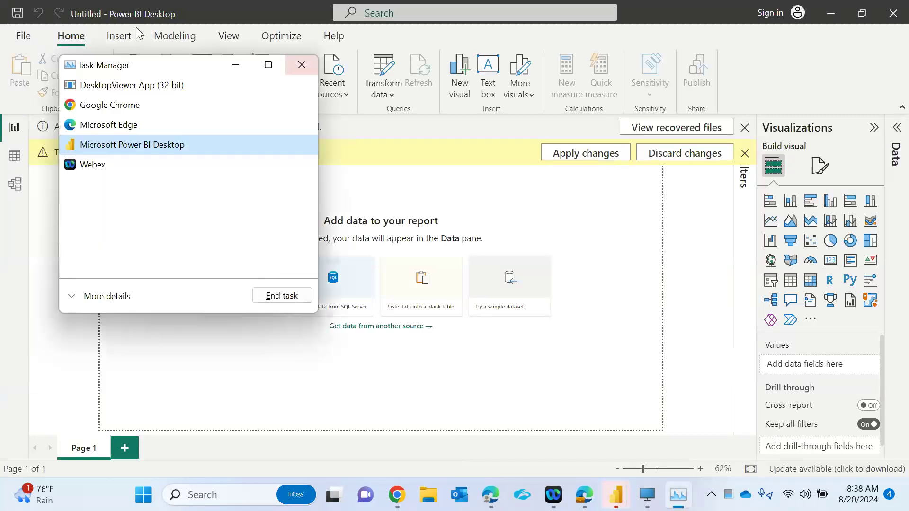
right_click(80, 143)
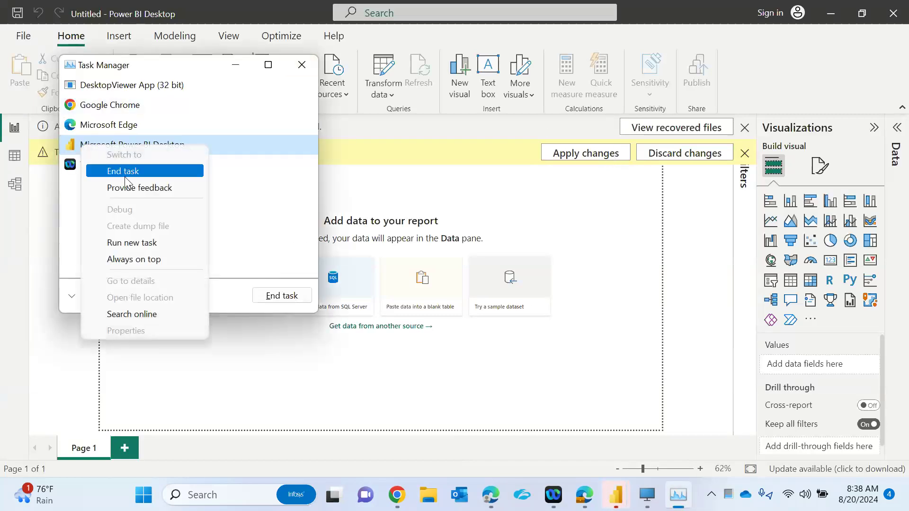
click(126, 181)
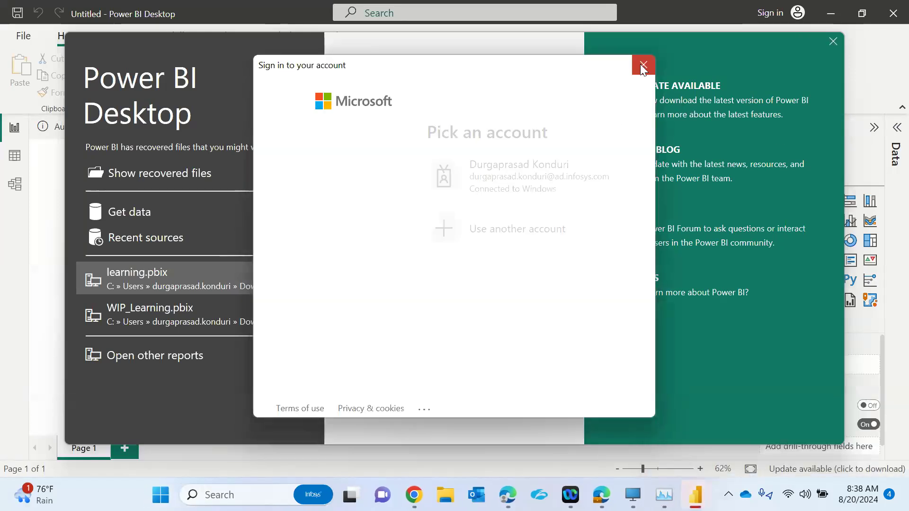
Dismiss the sign-in and start windows and open the auto-recovered report learning (Recovered).pbix
click(642, 65)
click(833, 42)
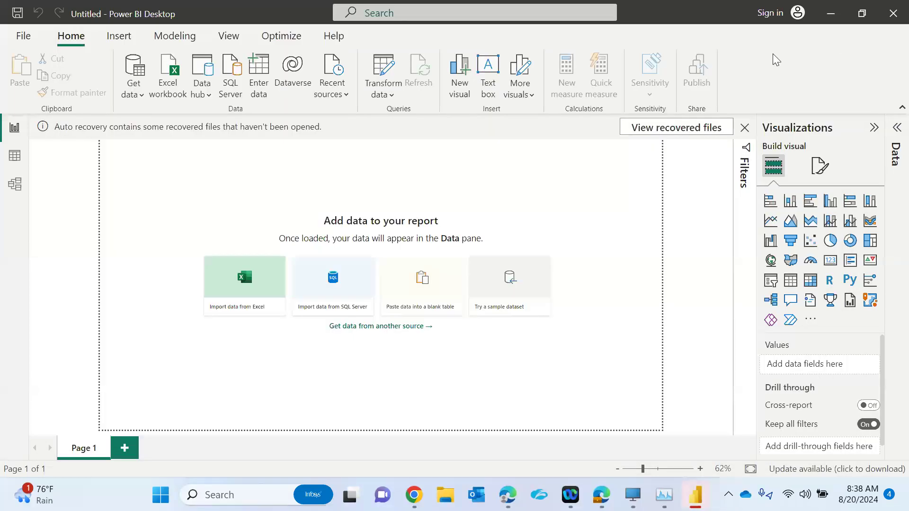
click(682, 128)
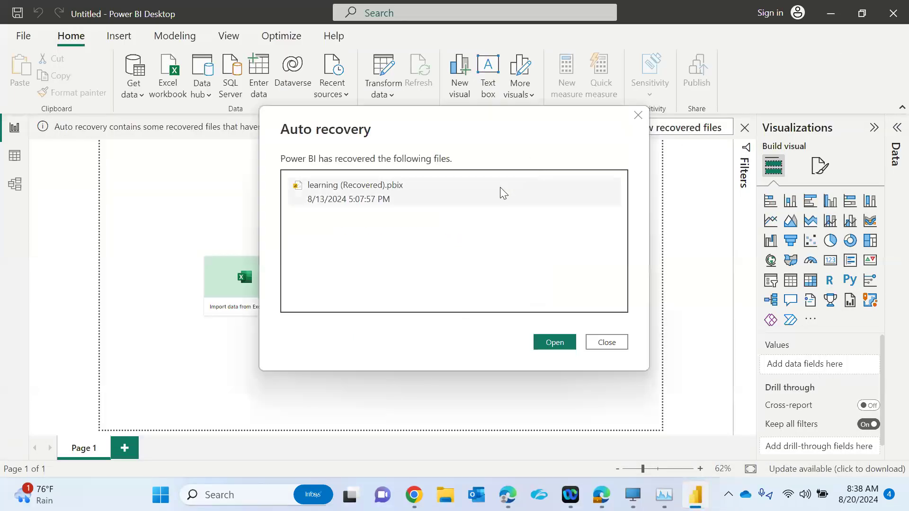
key(Escape)
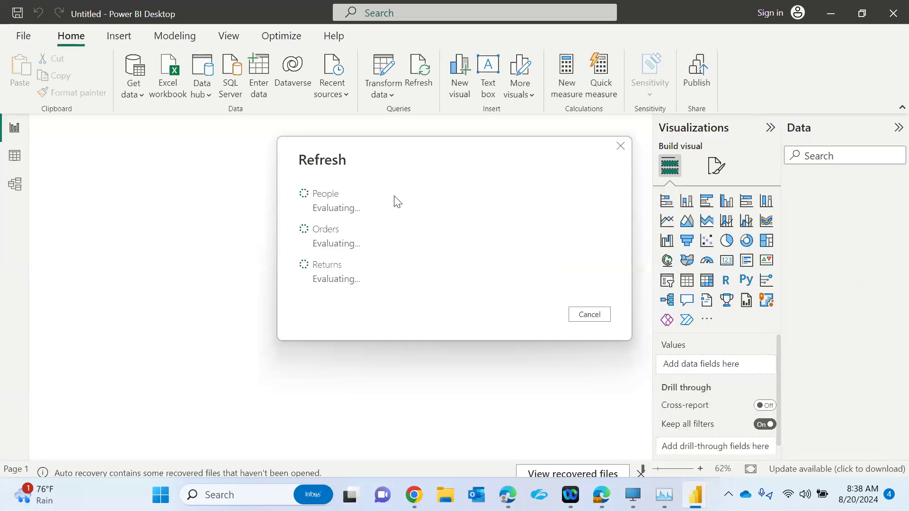
Cancel the refresh of the recovered report and try to discard its pending query changes
click(587, 313)
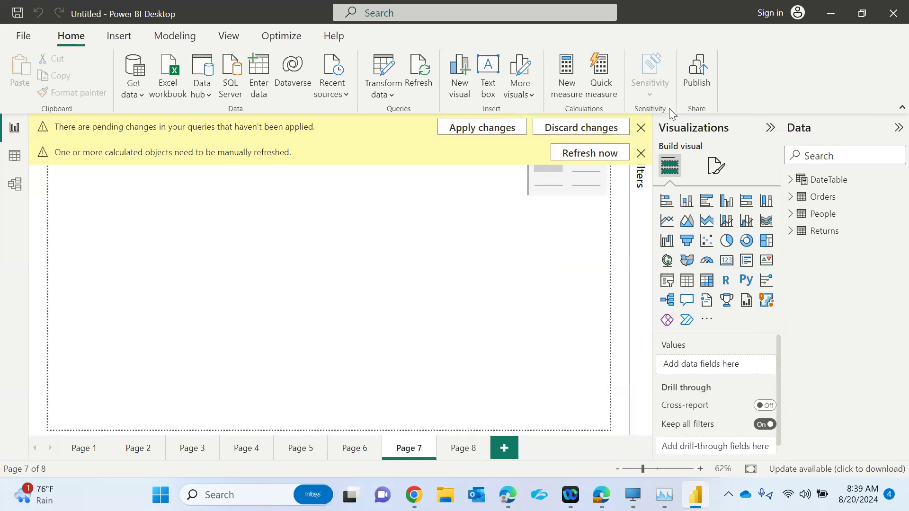
click(603, 121)
click(532, 294)
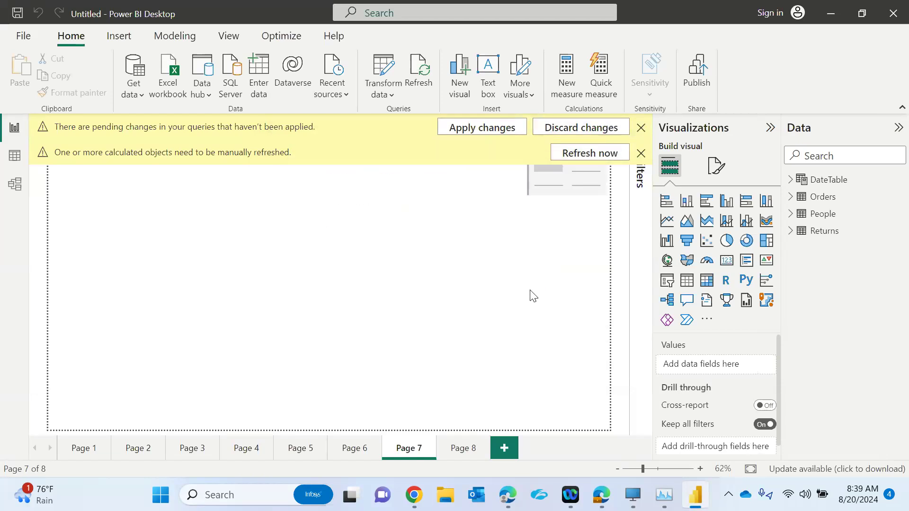
click(421, 221)
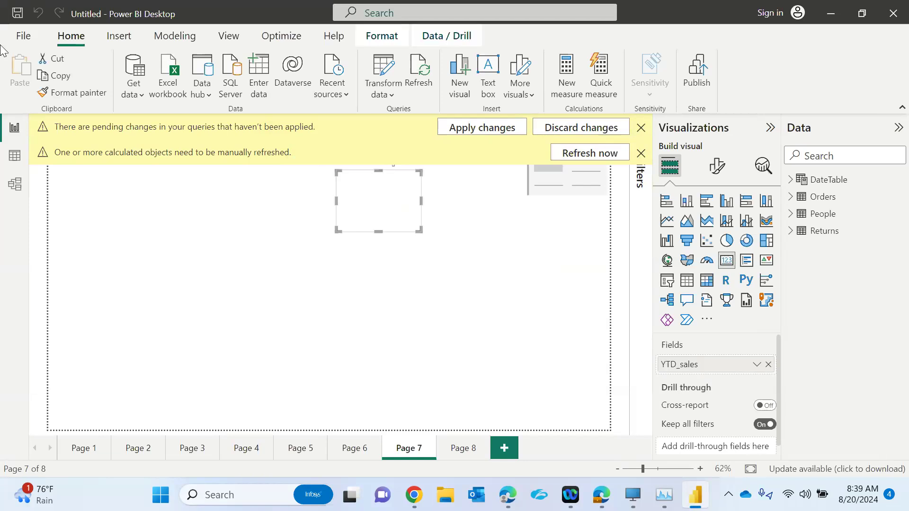
Start a new blank report and dismiss its start screen
click(24, 37)
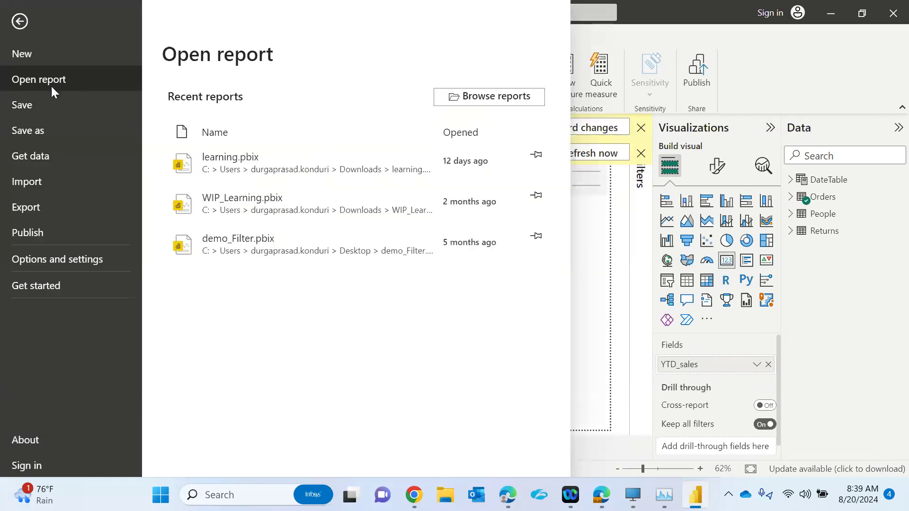
click(20, 21)
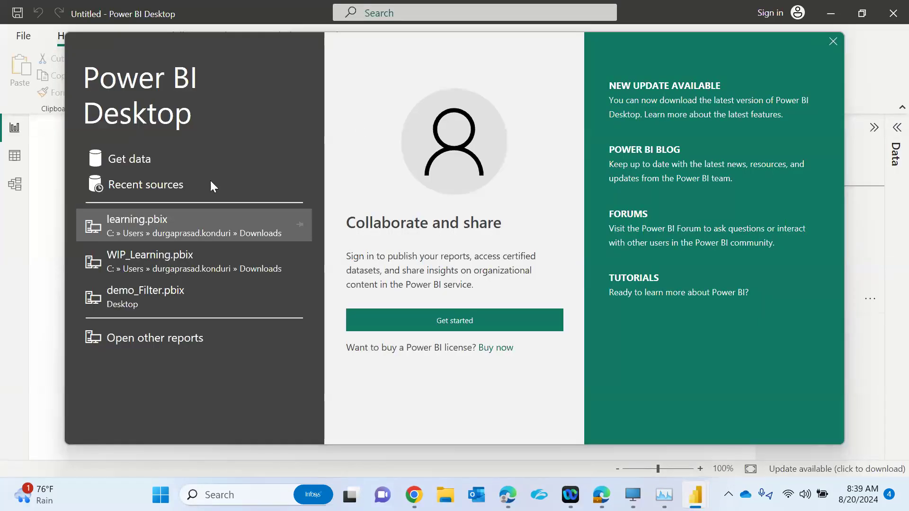
click(833, 42)
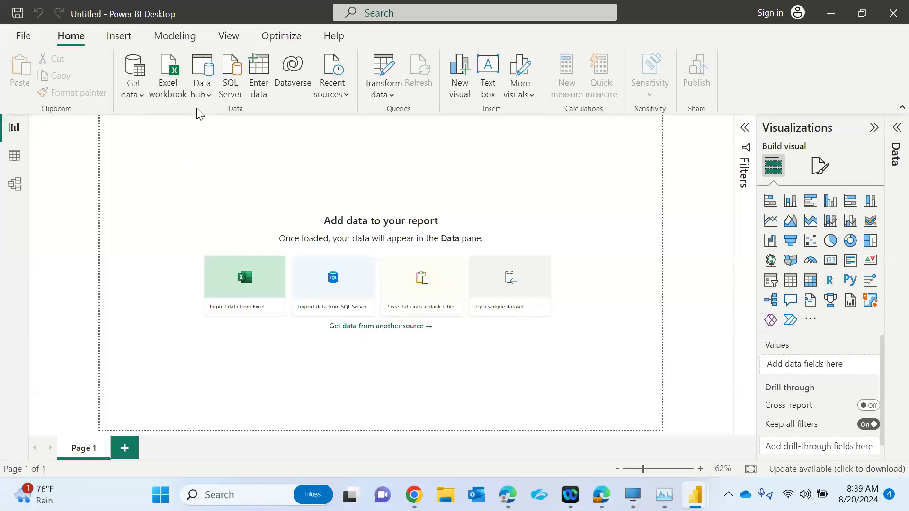
Import Sheet1 from the Flat_schema.xlsx workbook and load it into the report
click(136, 89)
click(166, 138)
double_click(192, 131)
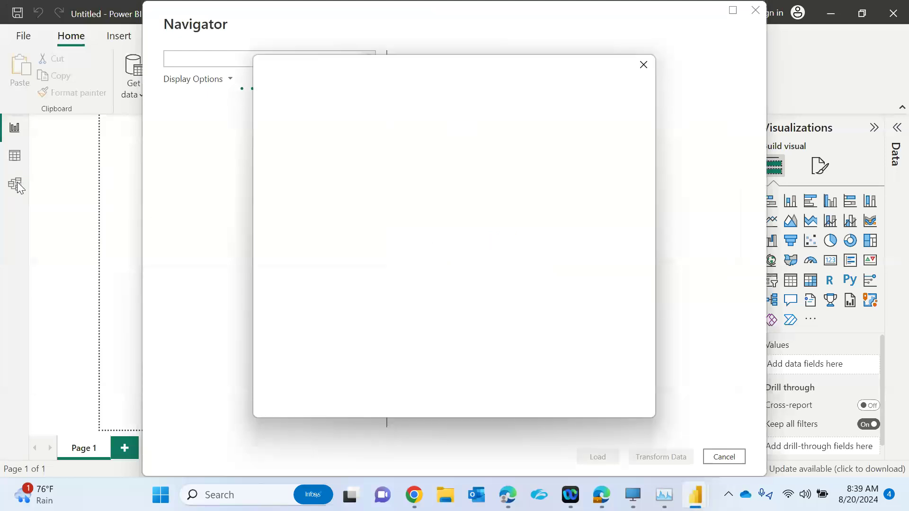
click(643, 65)
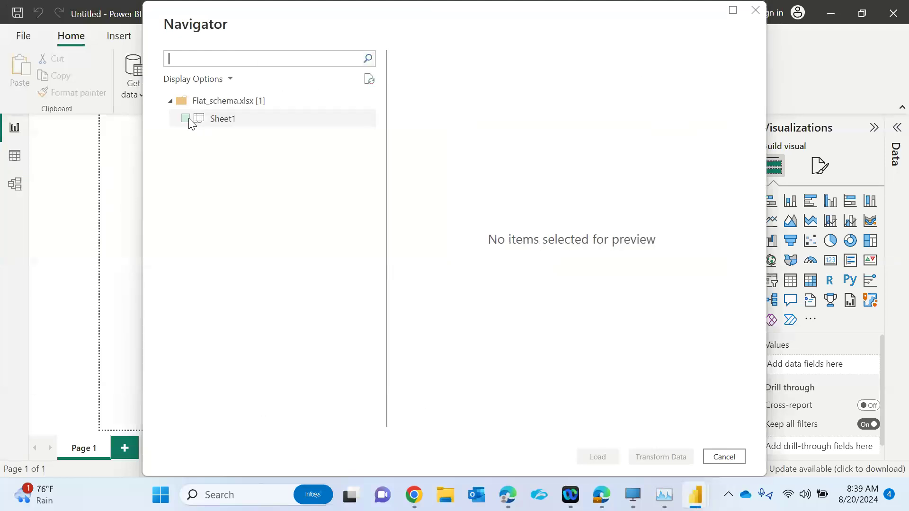
click(186, 118)
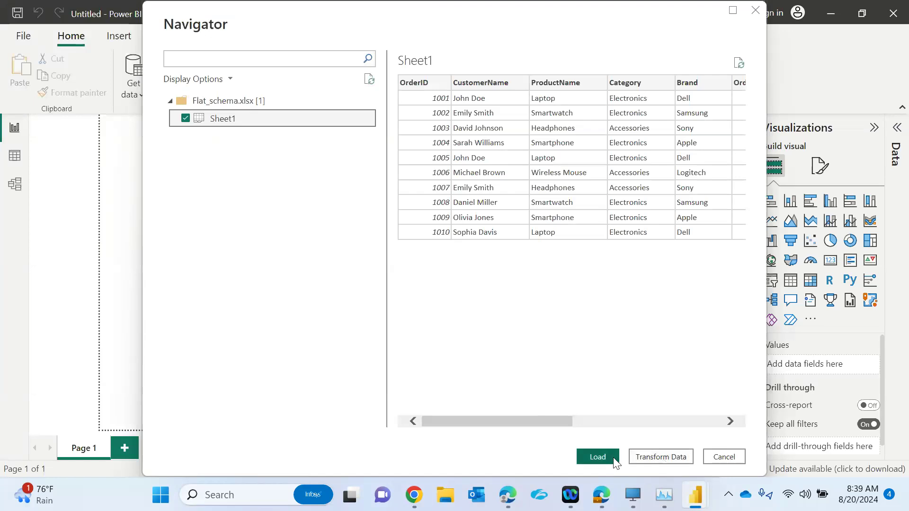
click(613, 460)
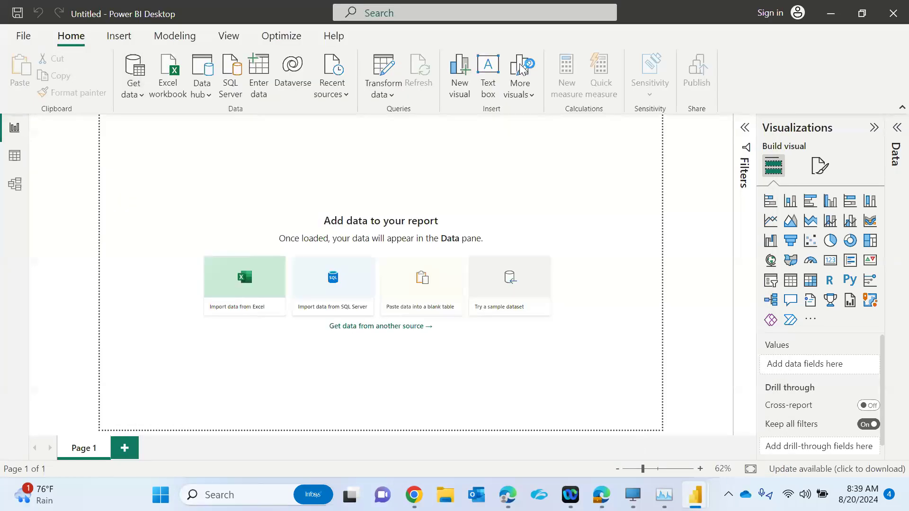
Show the data model, enlarge and reposition the Sheet1 table card to reveal all fields, and collapse the Properties pane
click(15, 185)
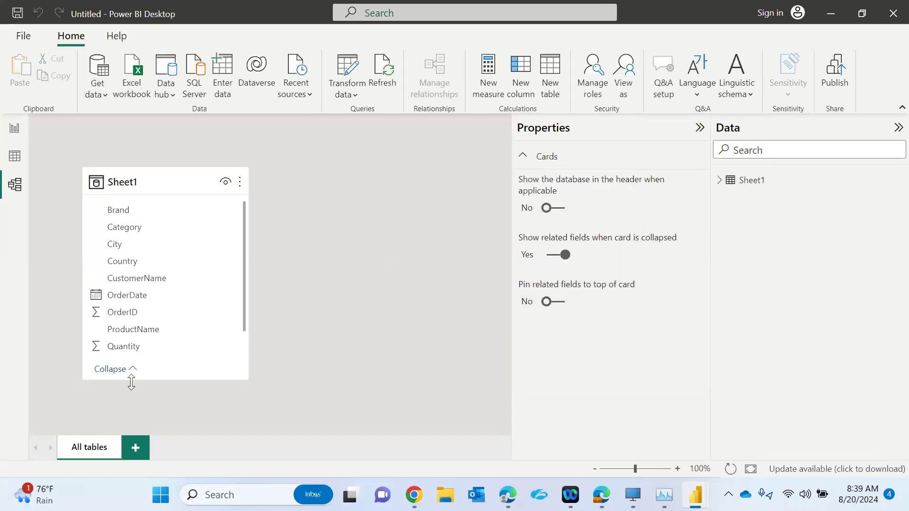
drag(131, 383, 128, 428)
drag(155, 180, 236, 167)
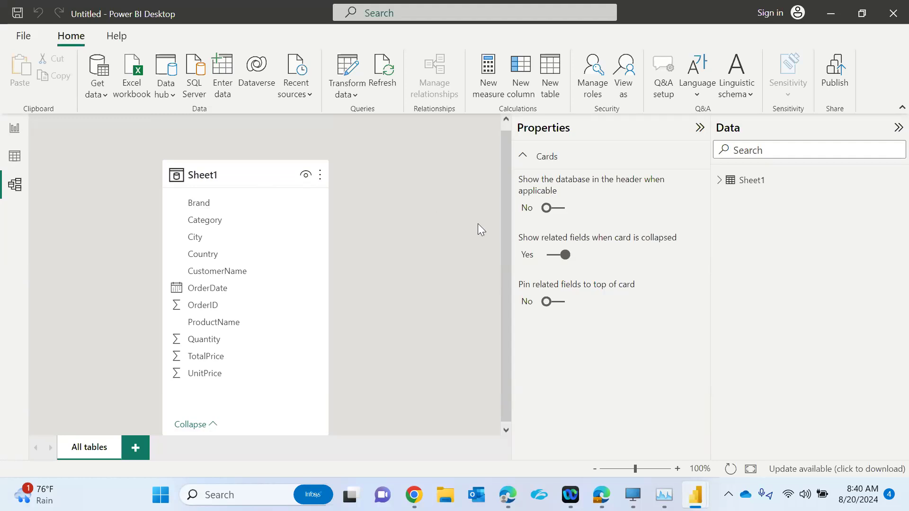
click(699, 128)
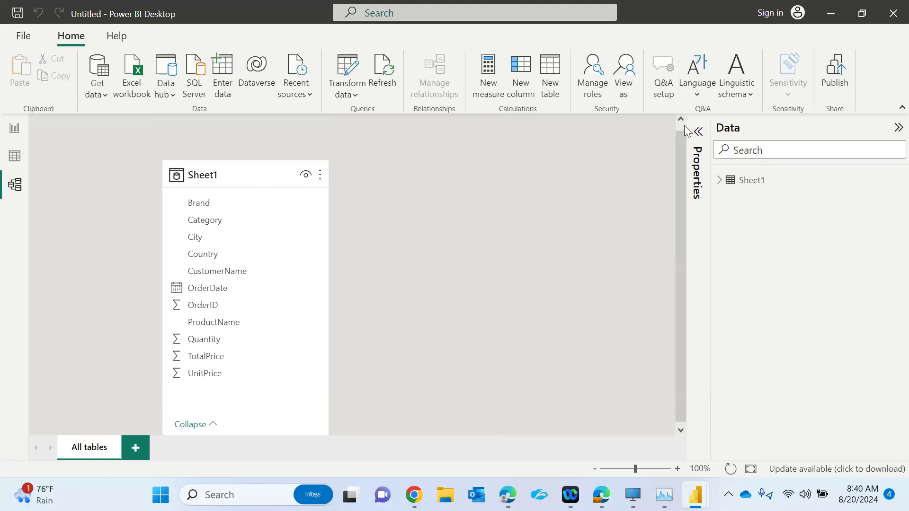
mouse_move(415, 493)
click(411, 450)
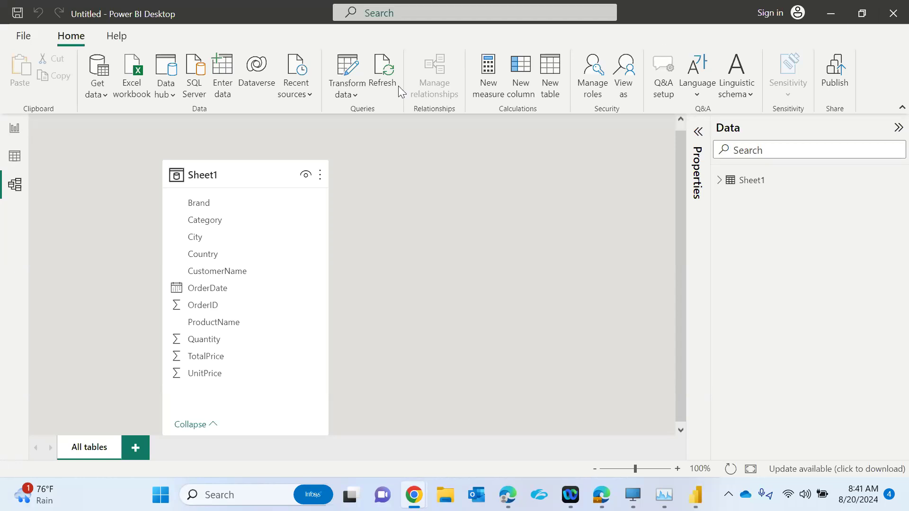
Add a matrix visual to the report page with CustomerName as rows and TotalPrice as values, enlarged and in focus mode
click(18, 130)
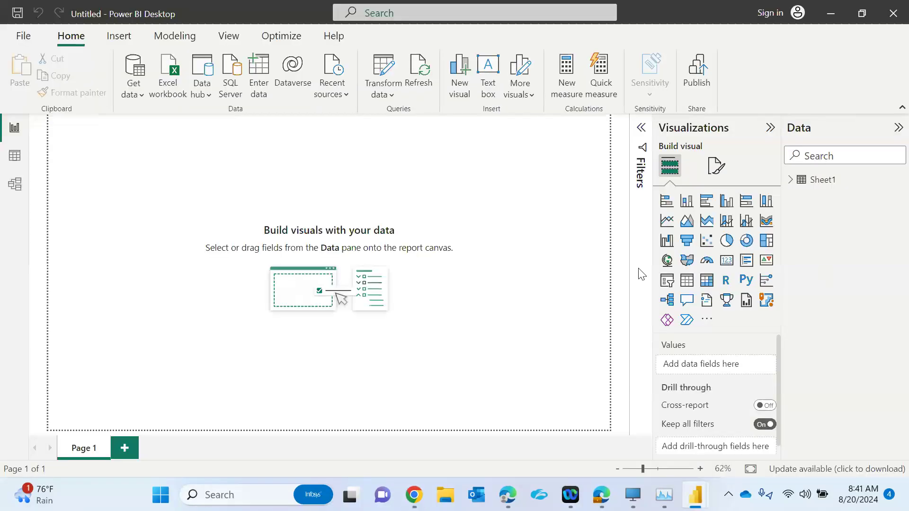
click(706, 280)
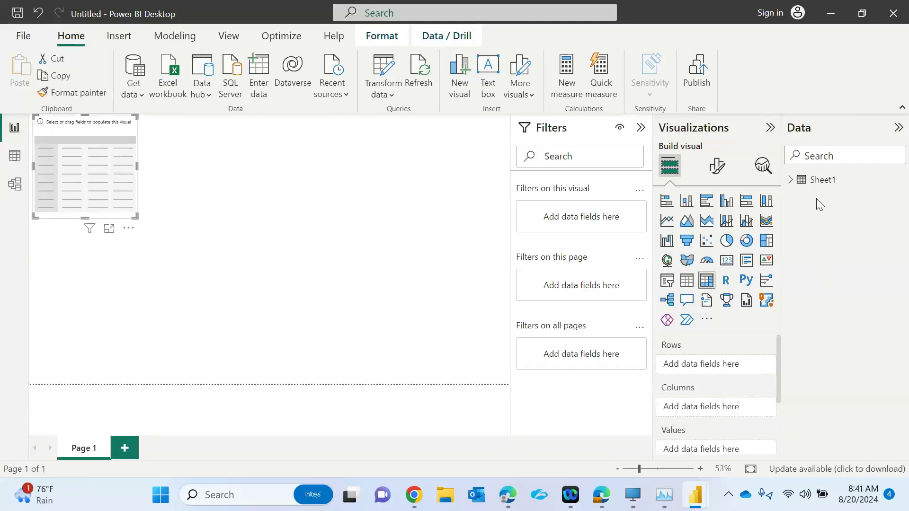
click(791, 180)
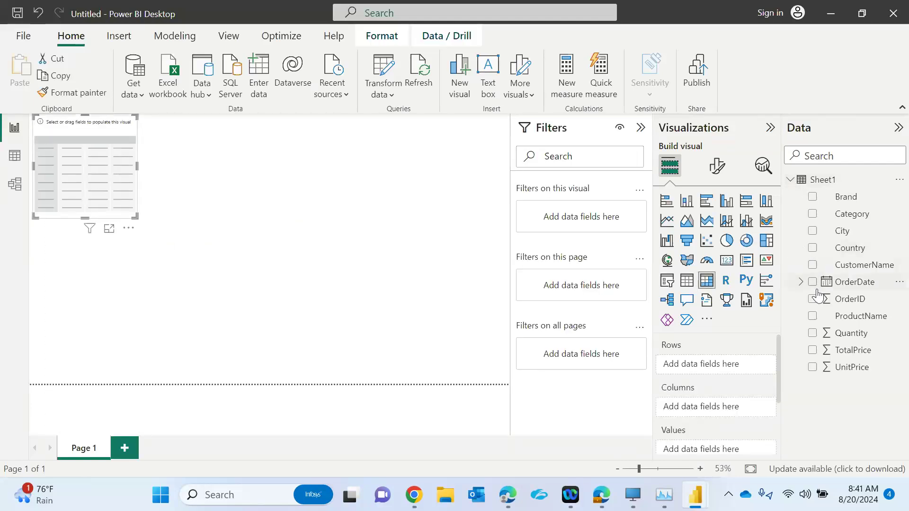
click(811, 265)
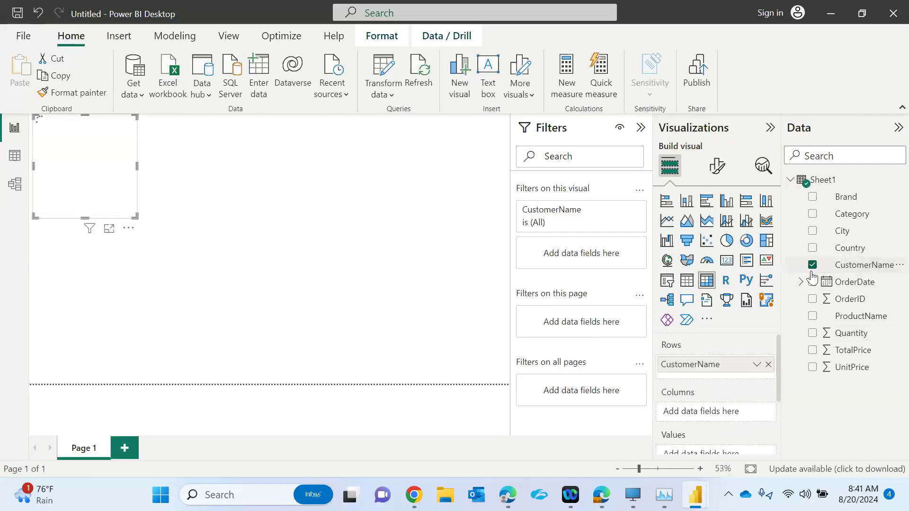
click(812, 351)
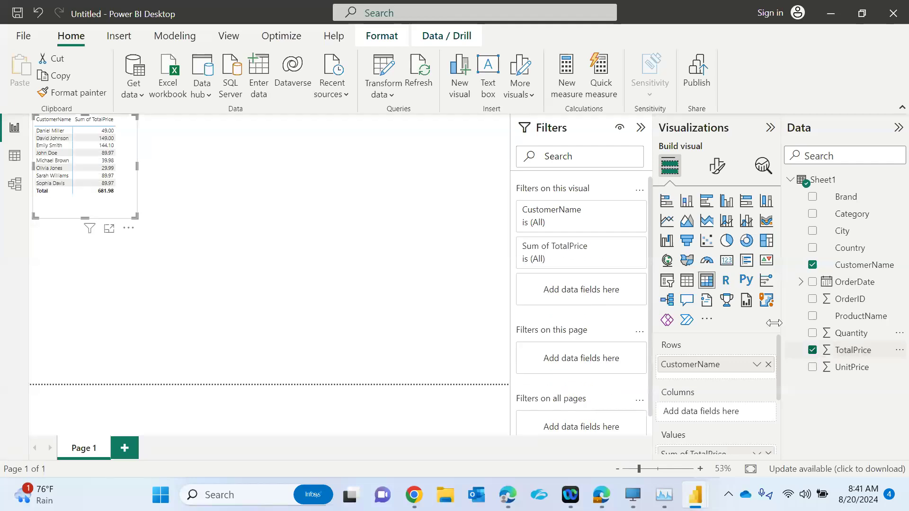
drag(142, 226, 333, 253)
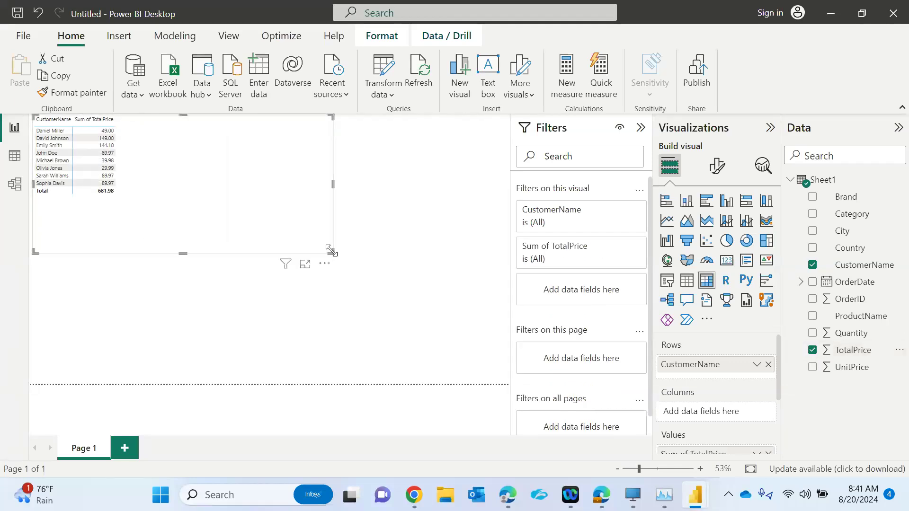
click(304, 264)
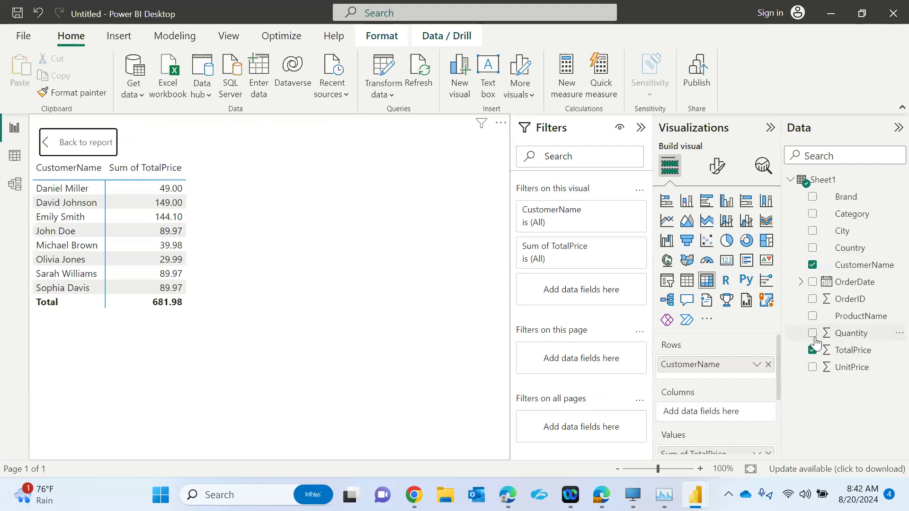
Add ProductName as columns and OrderID as a value to the matrix, and collapse the Filters and Visualizations panes
click(812, 317)
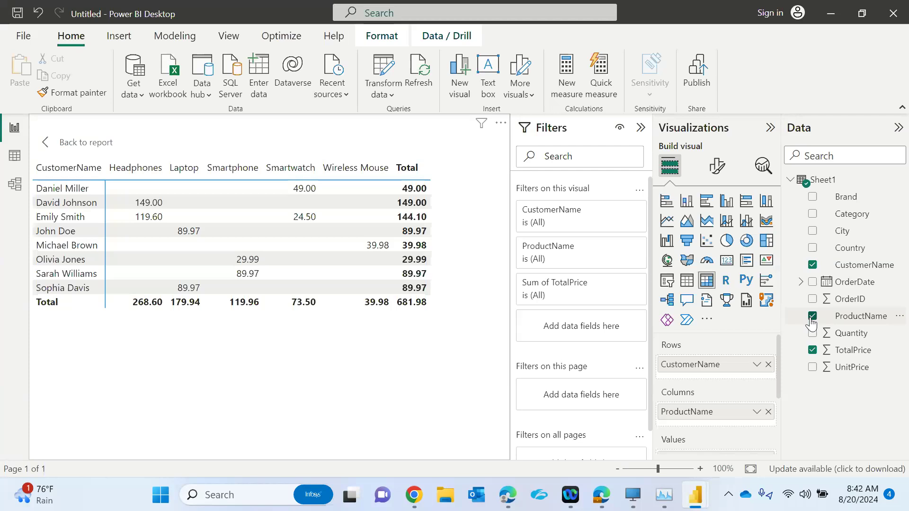
click(812, 299)
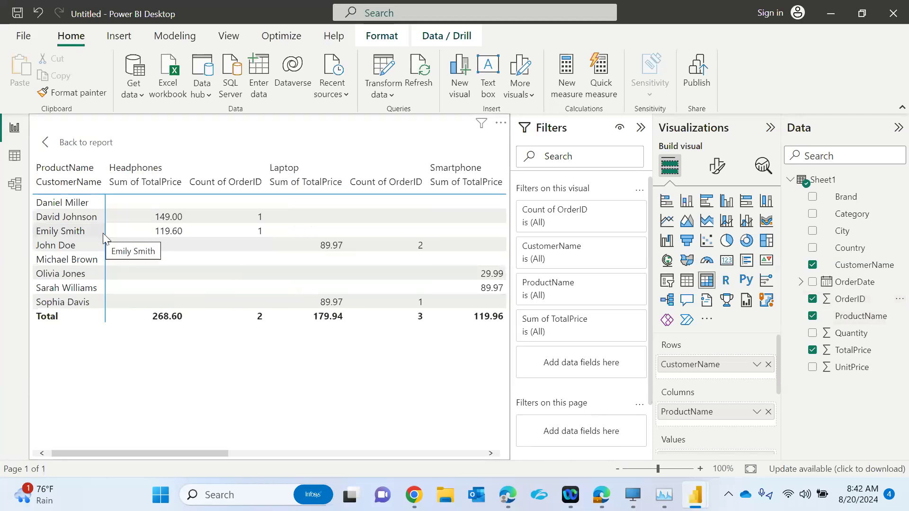
click(640, 127)
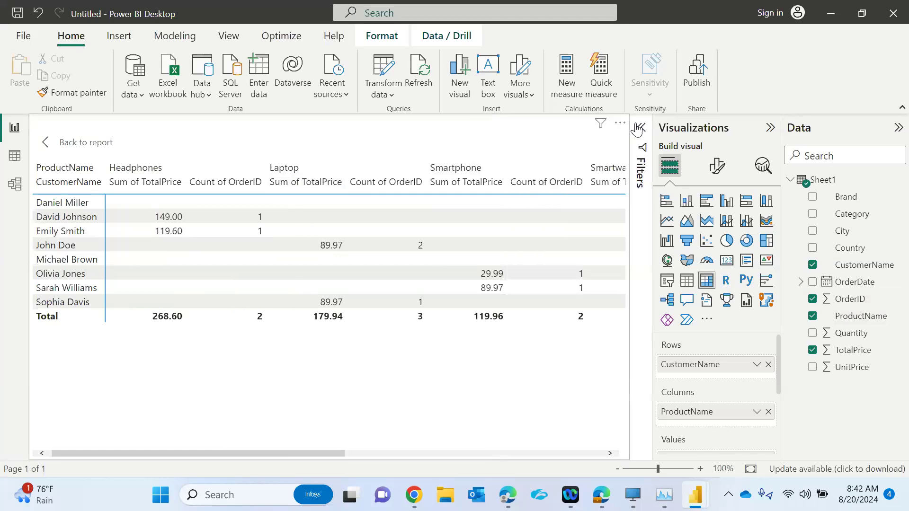
click(770, 128)
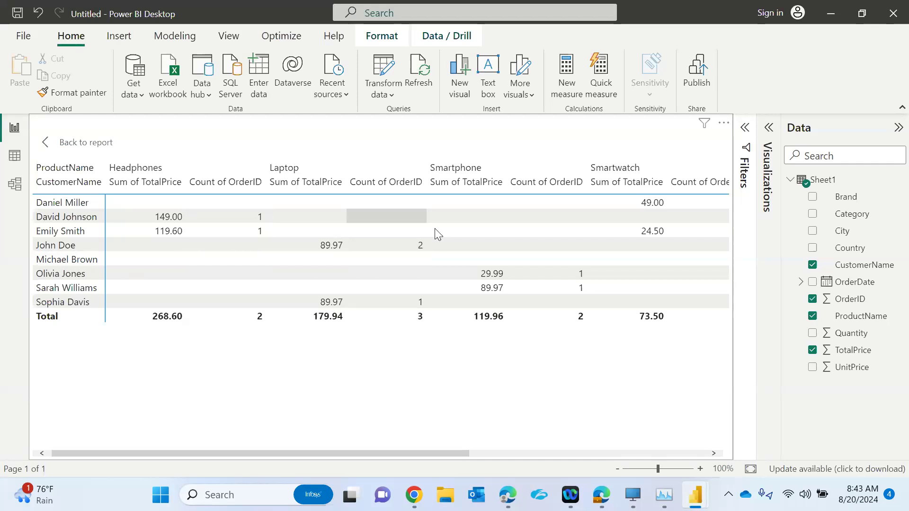
drag(345, 454, 303, 447)
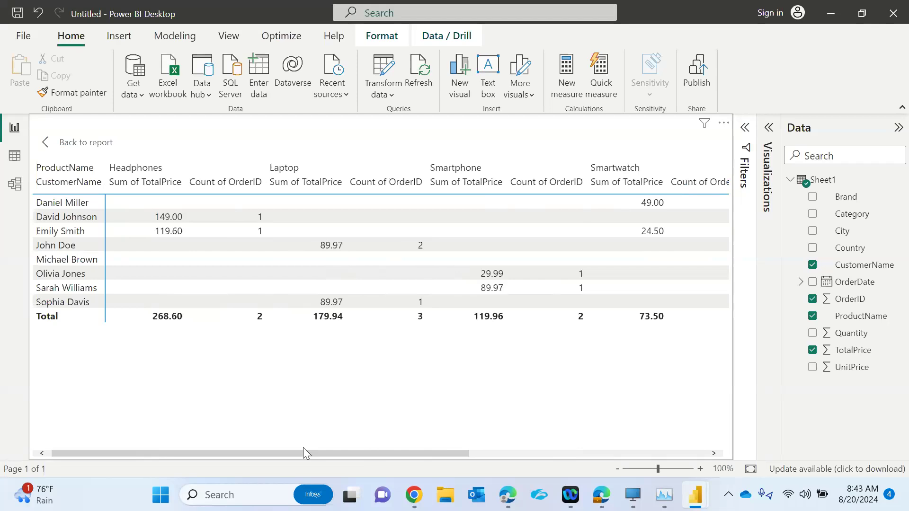
drag(327, 445, 282, 450)
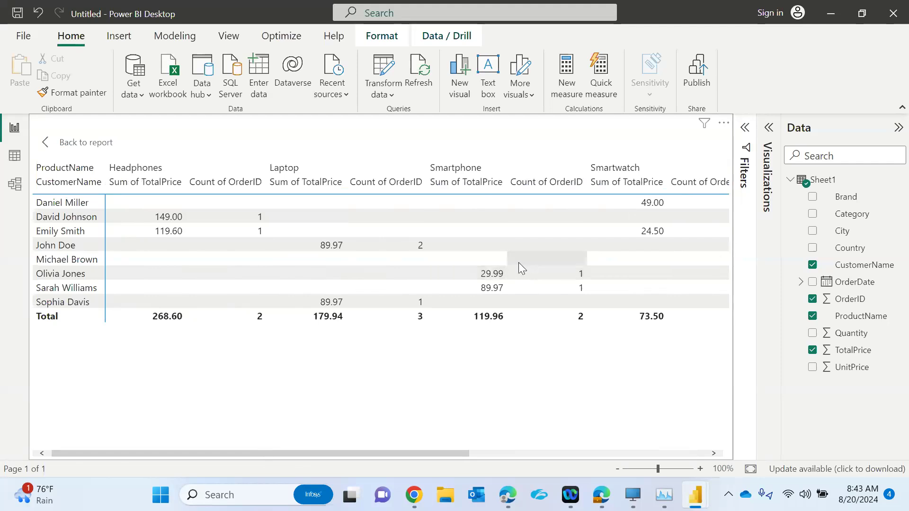
Replace OrderID with OrderDate in the matrix and expand the third customer's row through 2023, Qtr 3 and August to the days
click(812, 300)
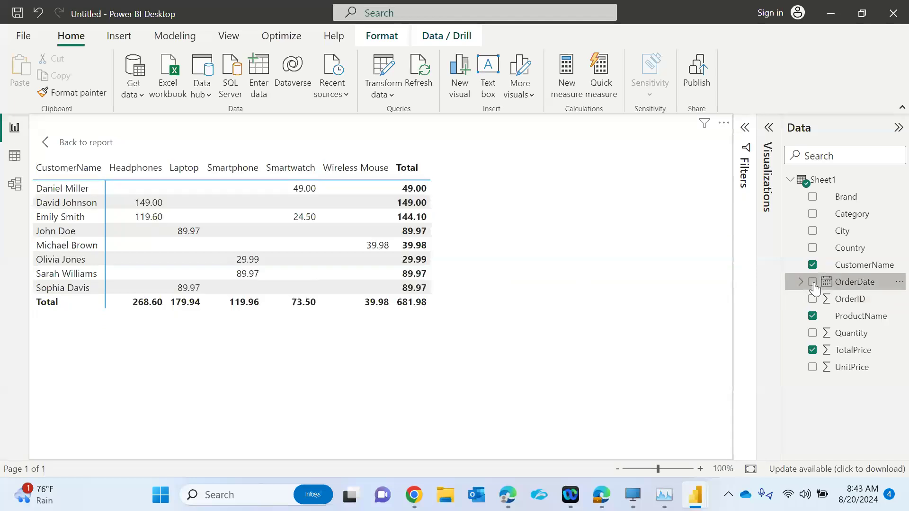
click(812, 282)
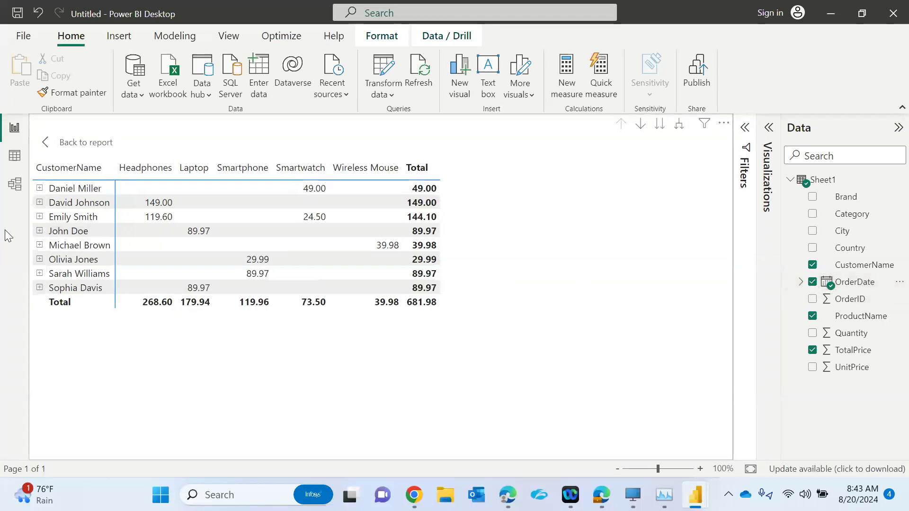
click(40, 217)
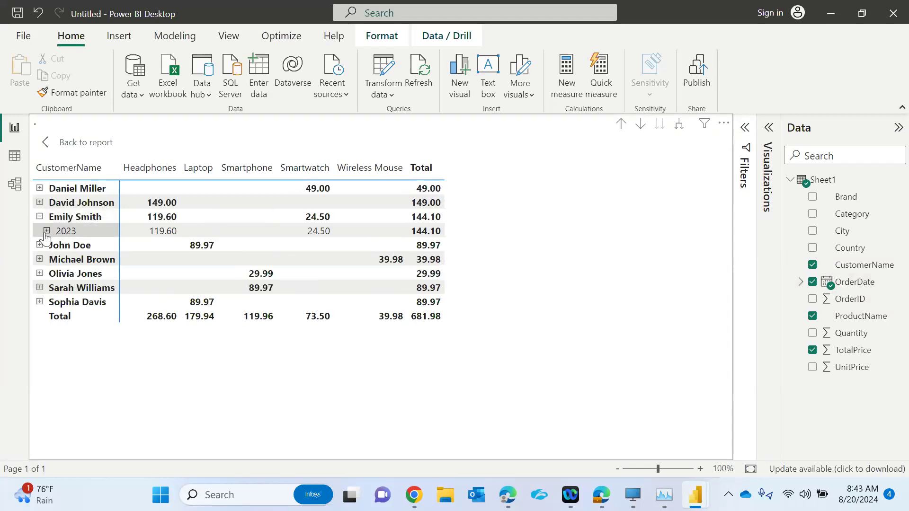
click(46, 231)
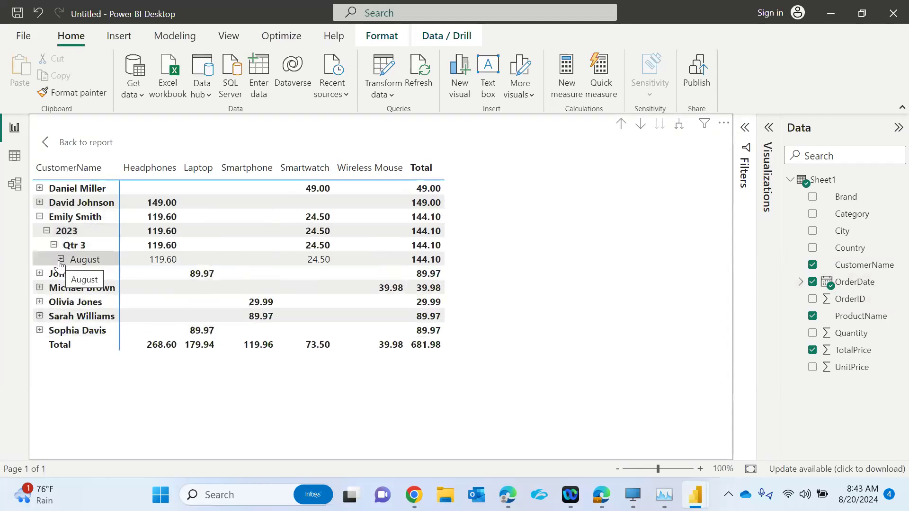
click(61, 259)
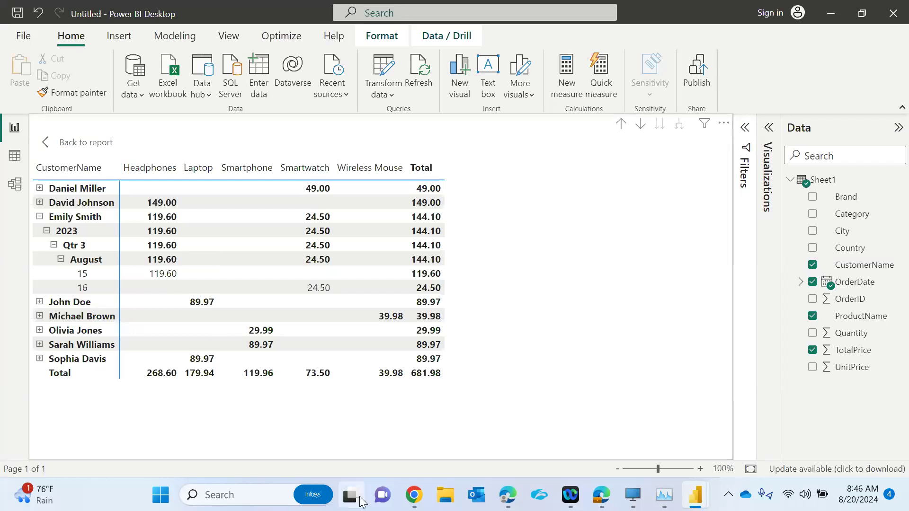
mouse_move(361, 501)
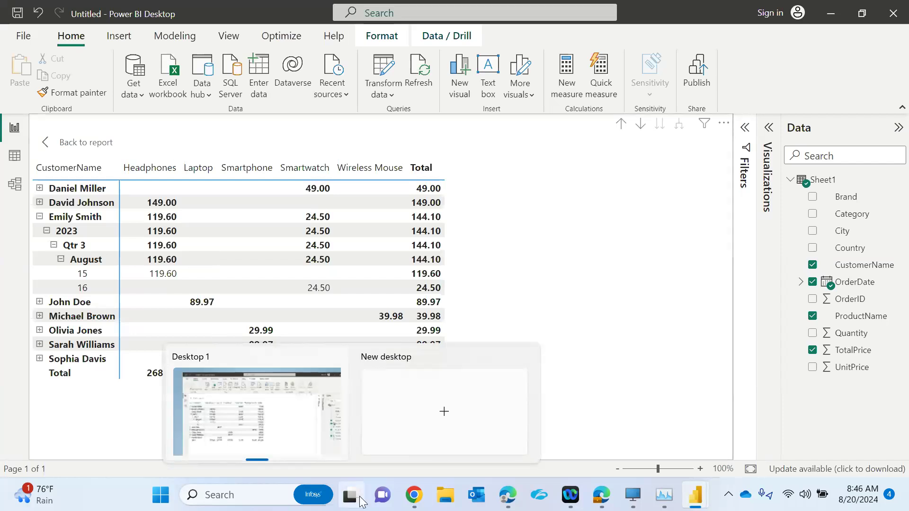